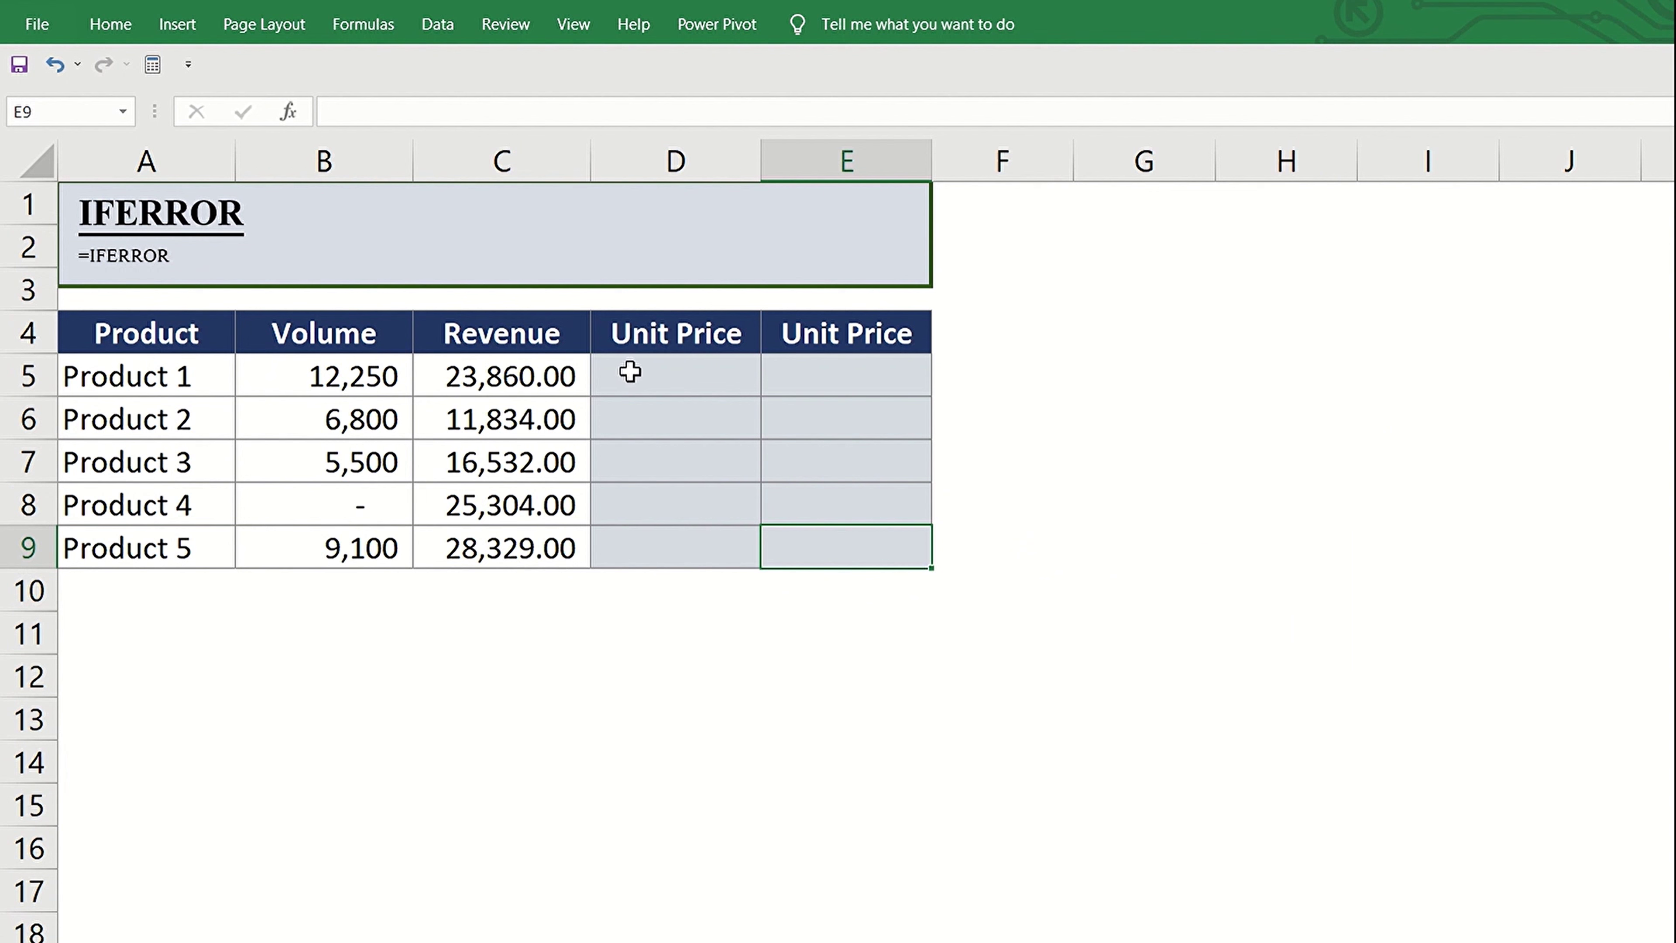
Enter =C5/B5 in D5 to compute the first product's unit price.
click(631, 371)
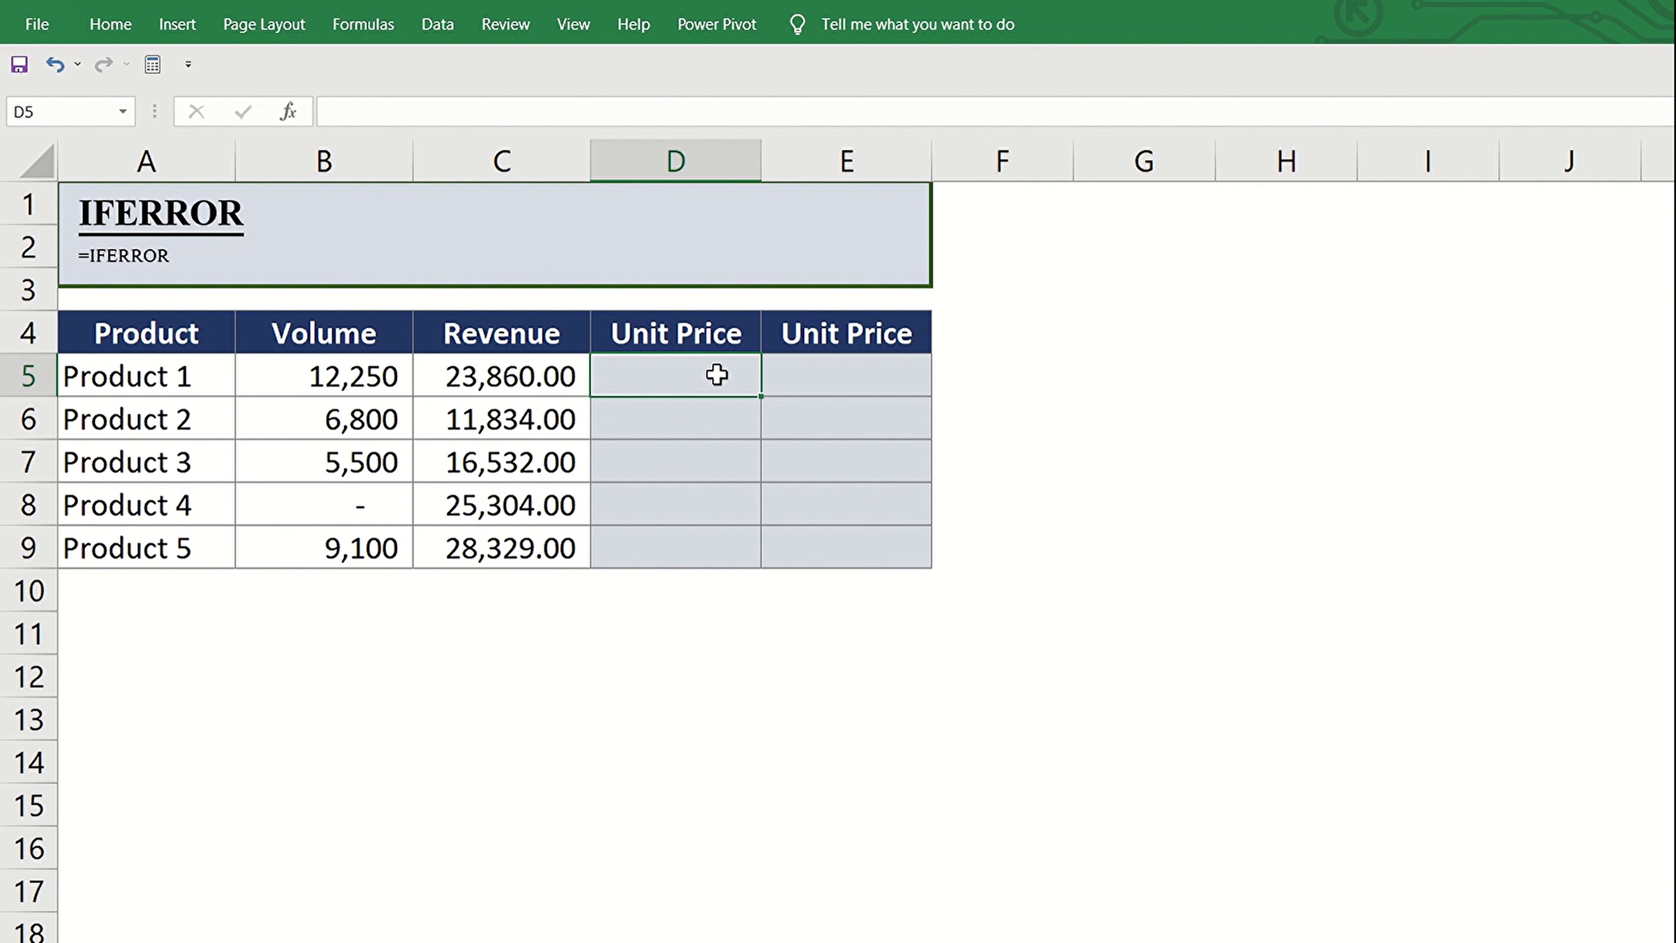
text(=)
key(Left)
text(/)
key(Left)
key(Left)
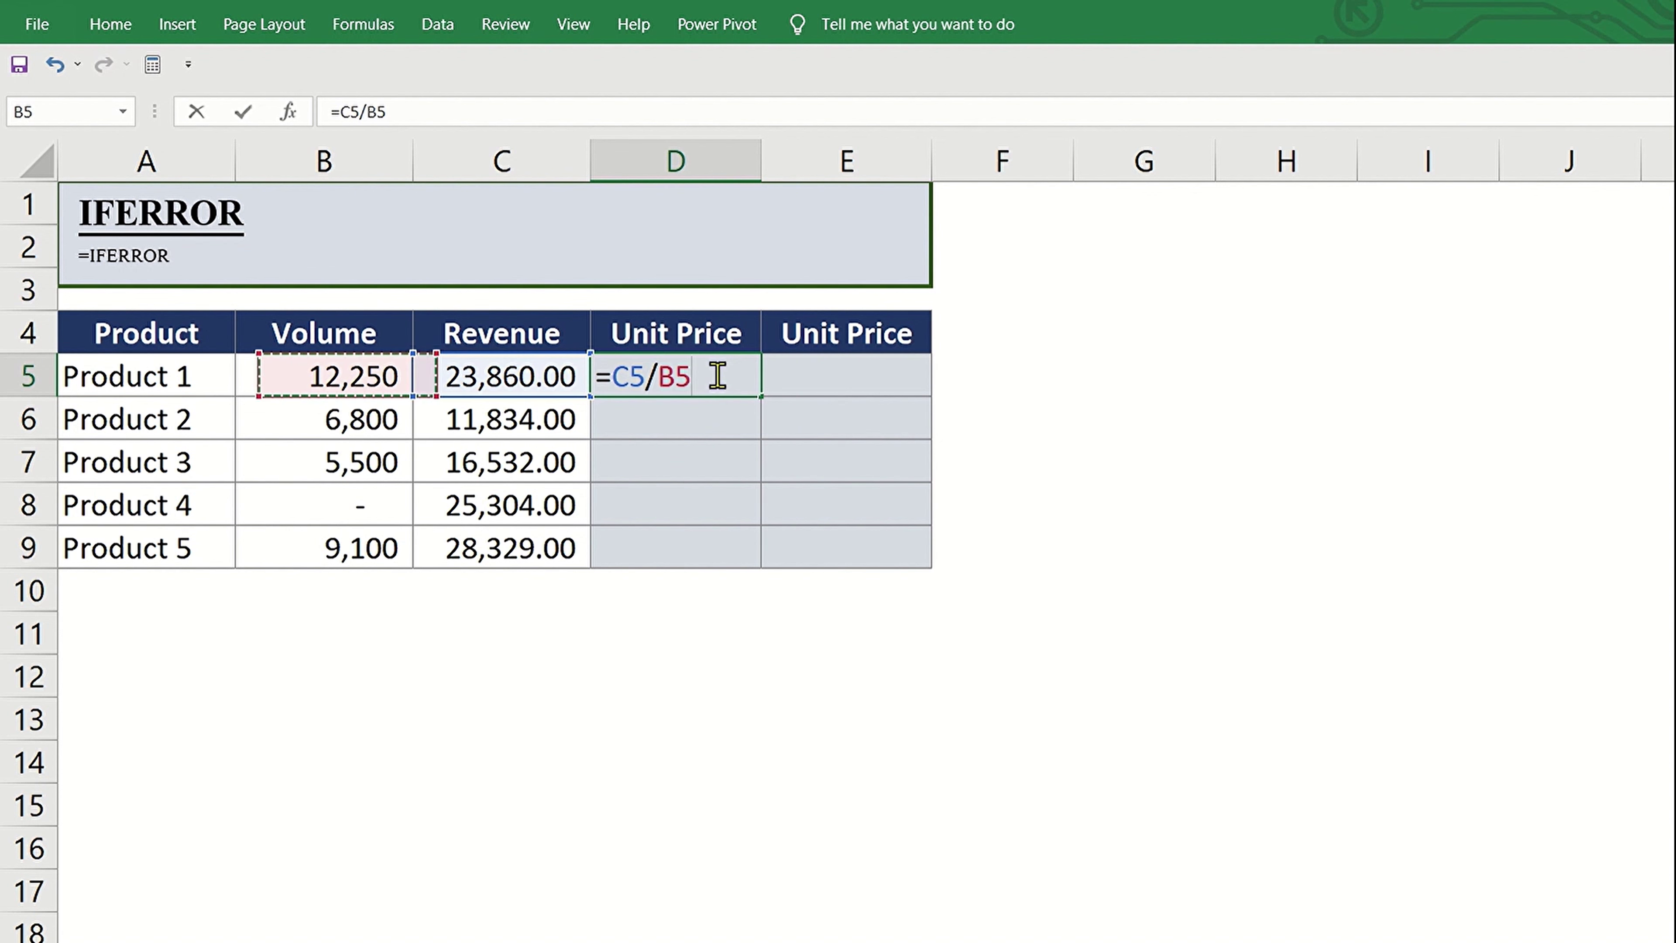
key(Return)
Copy the D5 formula into D6:D9, leaving #DIV/0! for Product 4.
click(709, 371)
key(ctrl+c)
key(Down)
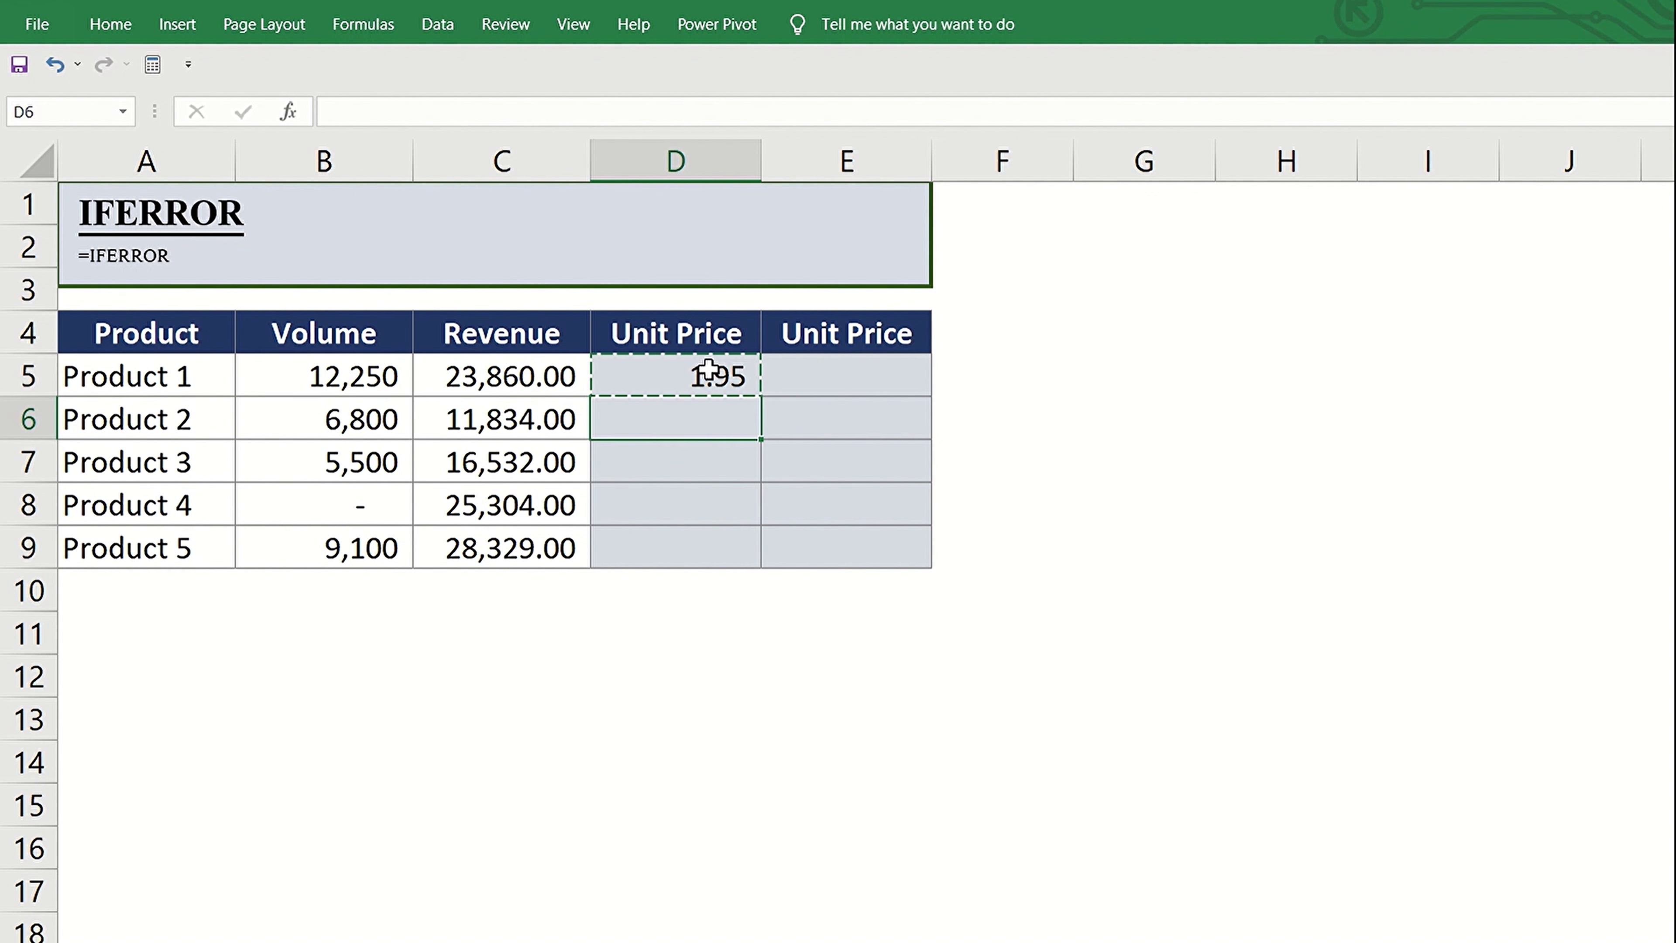
key(shift+Down)
key(shift+Down)
key(shift+Down)
key(ctrl+v)
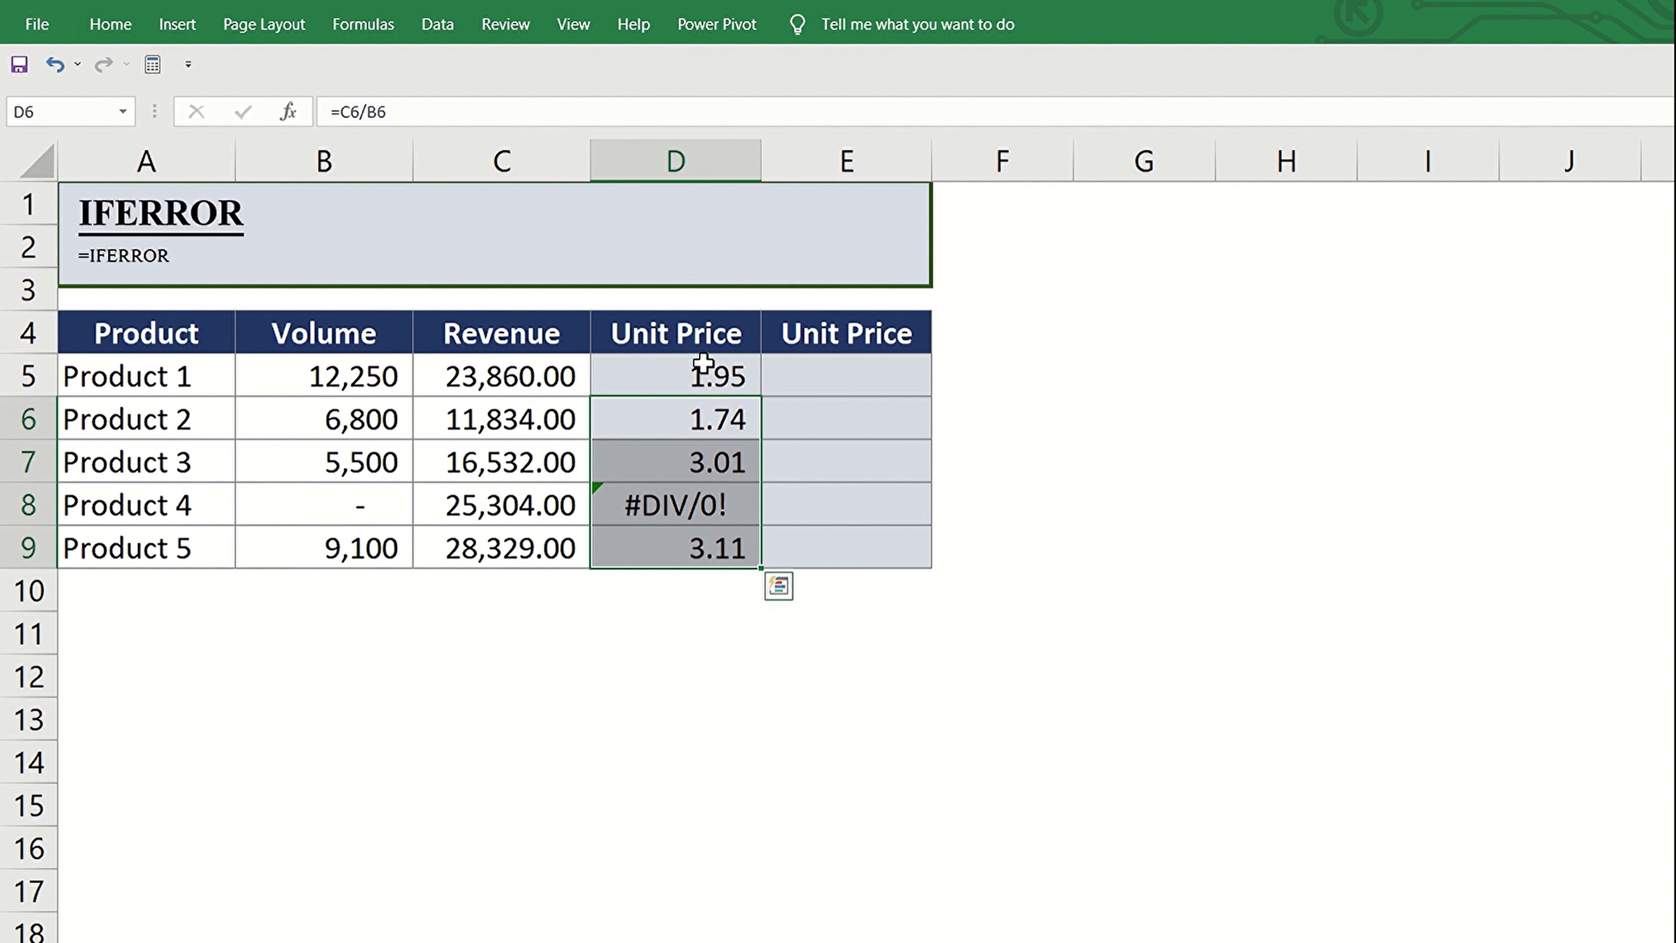
click(718, 494)
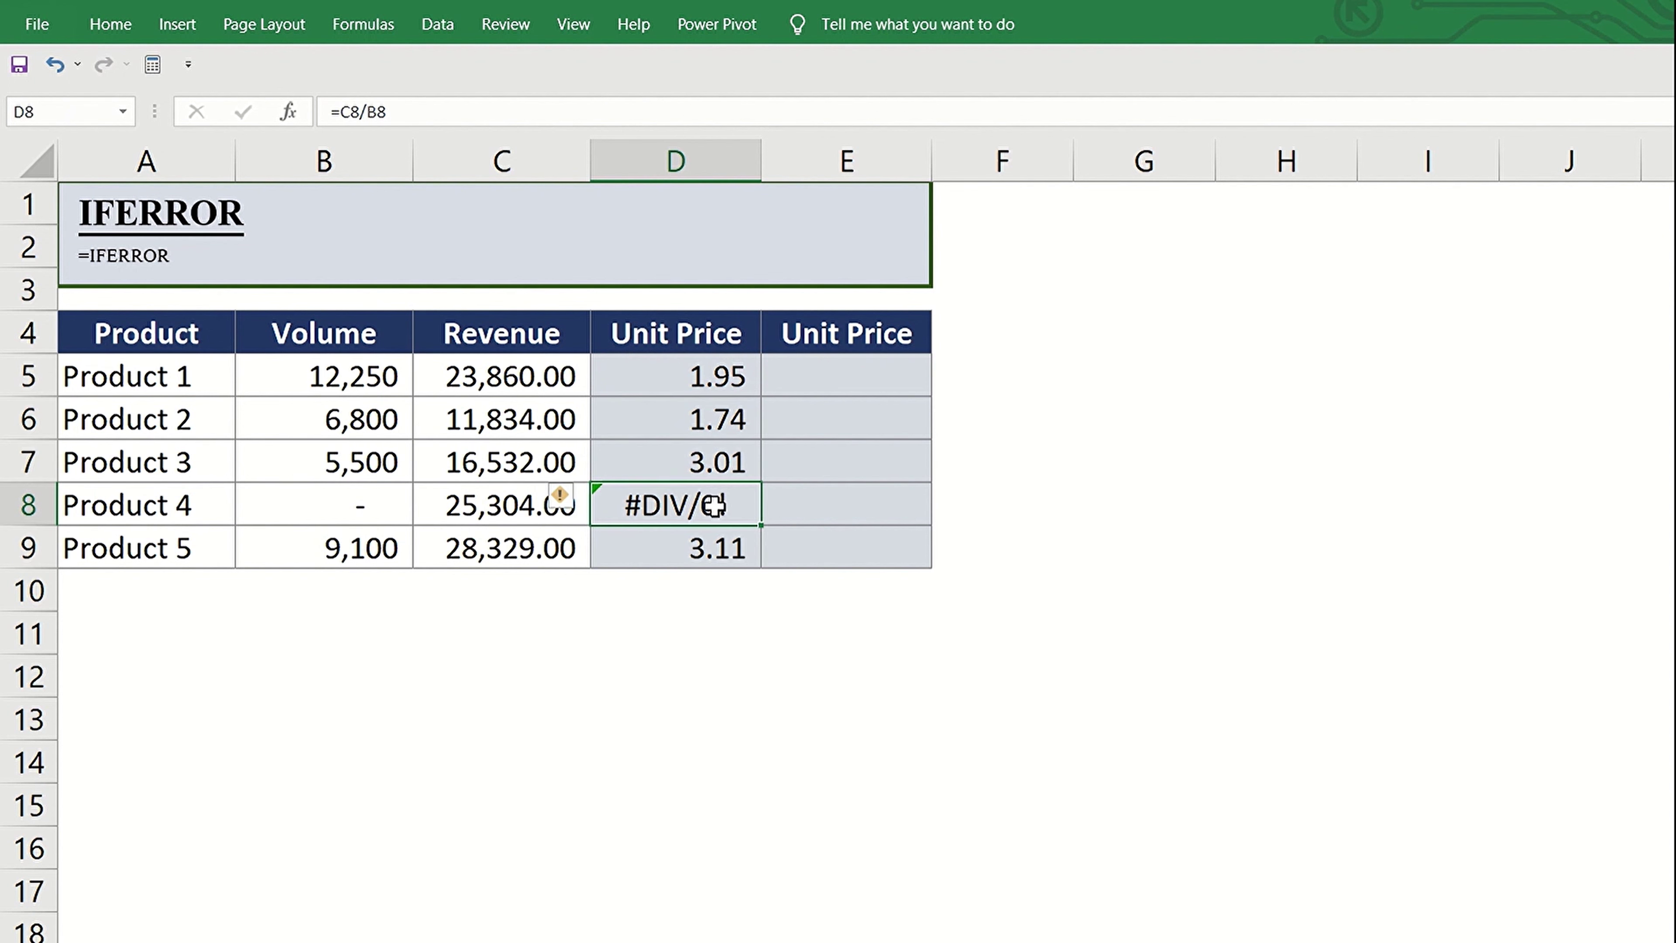
click(737, 506)
click(830, 382)
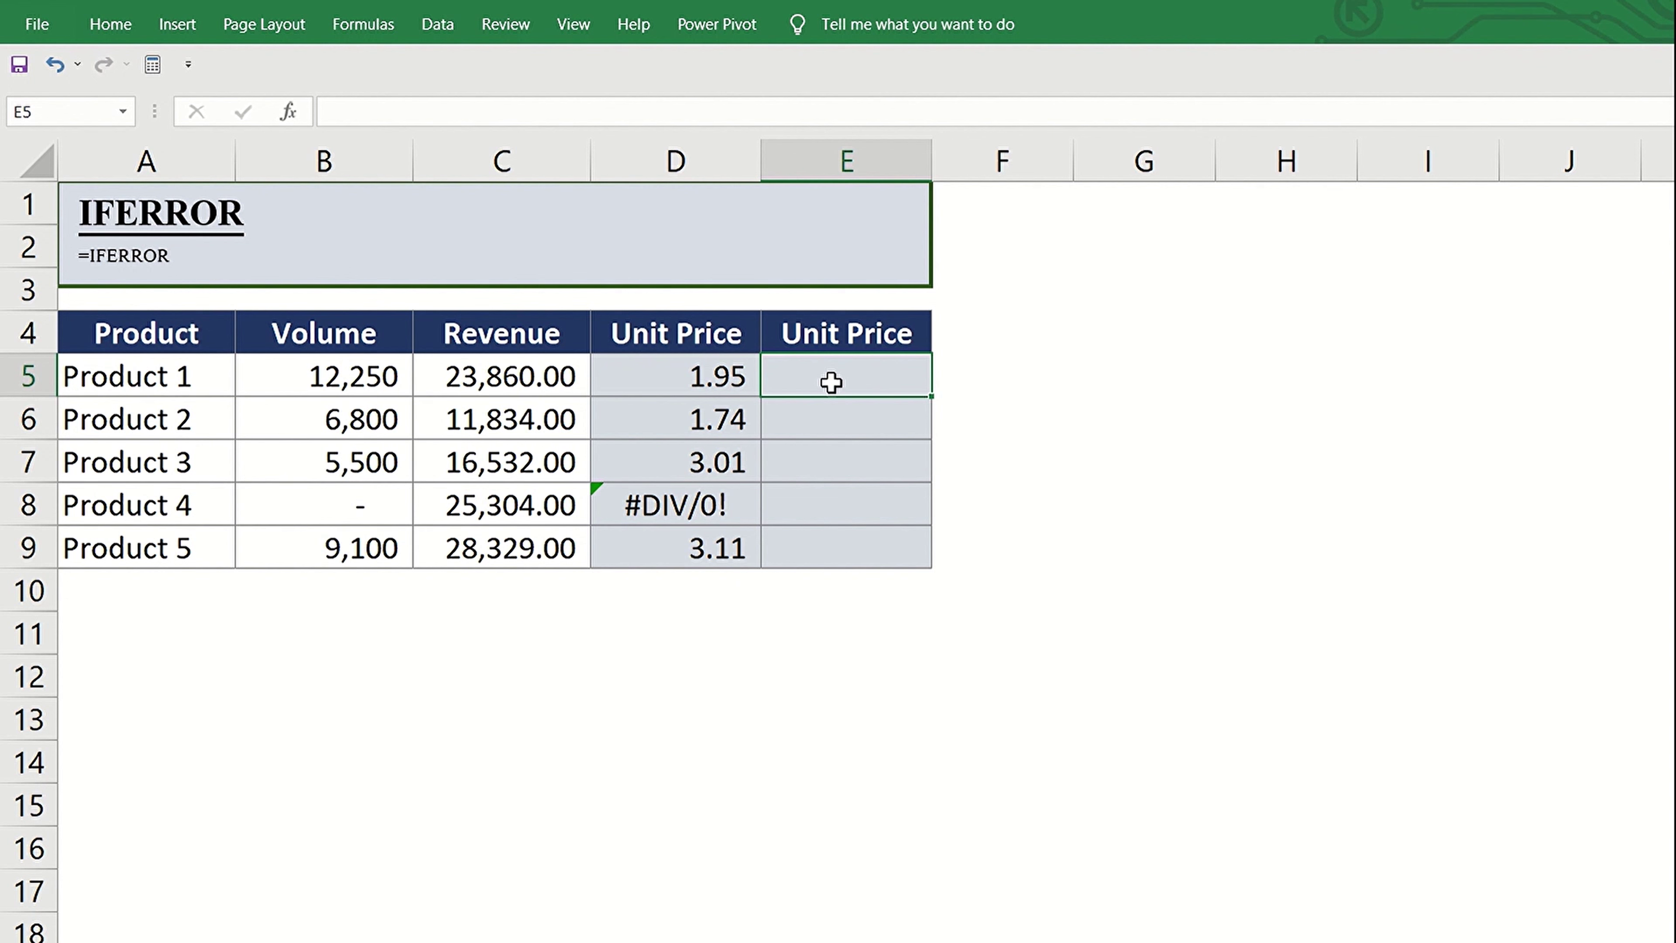
Enter =IFERROR(C5/B5,0) in E5.
text(=IFER)
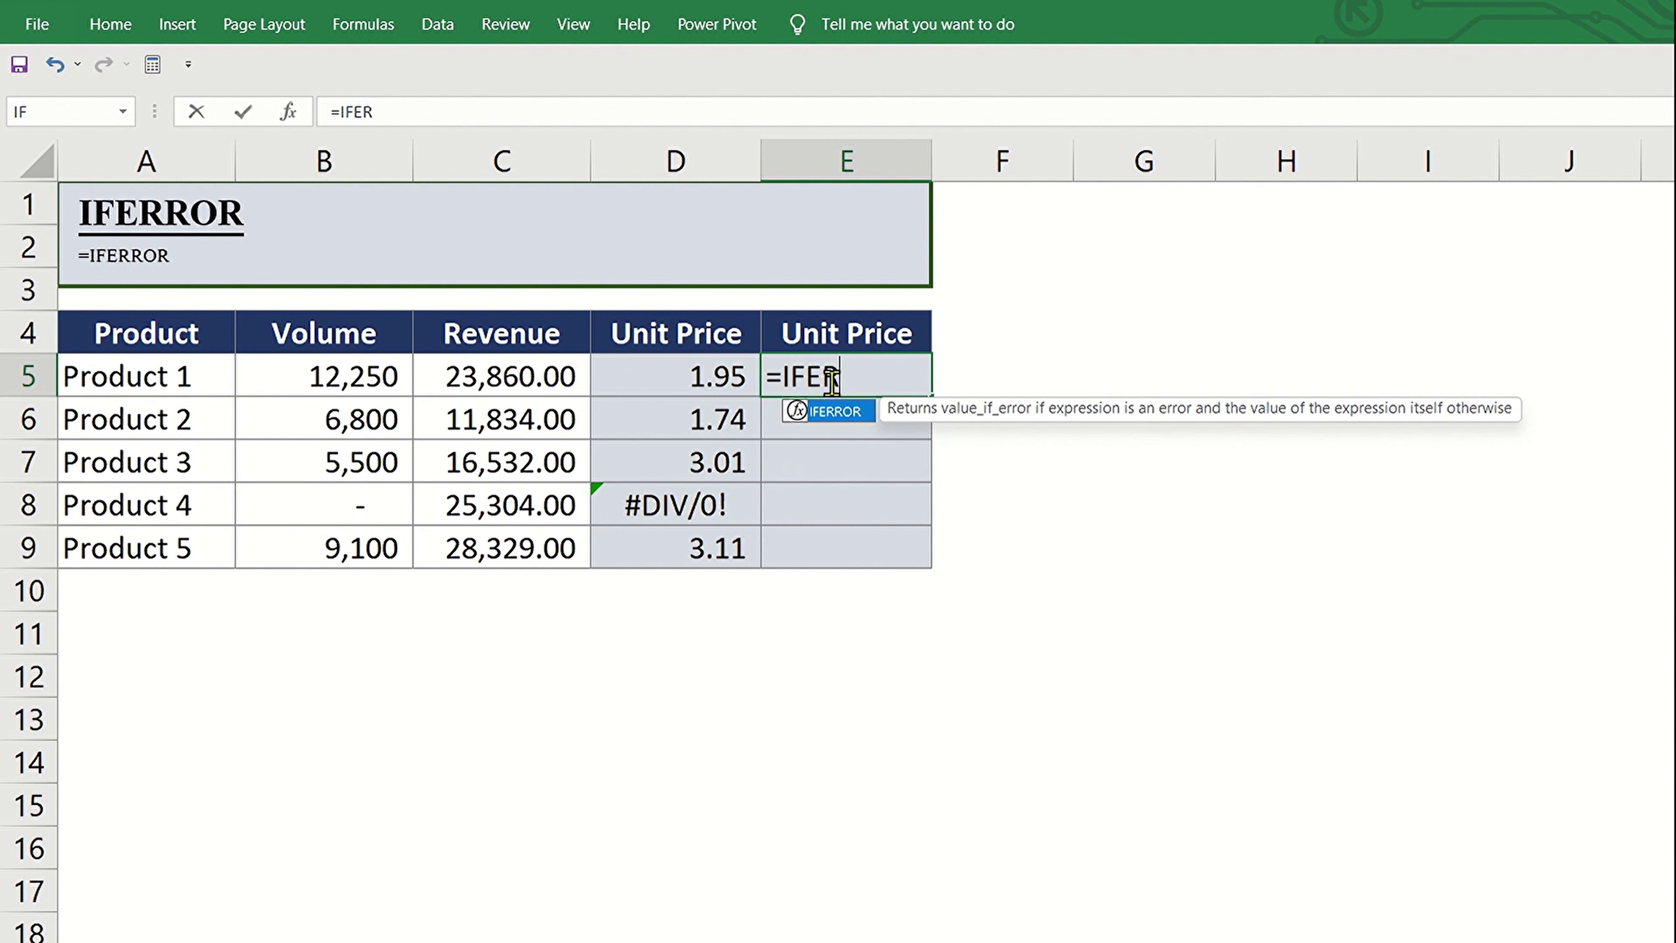
text(R)
key(Tab)
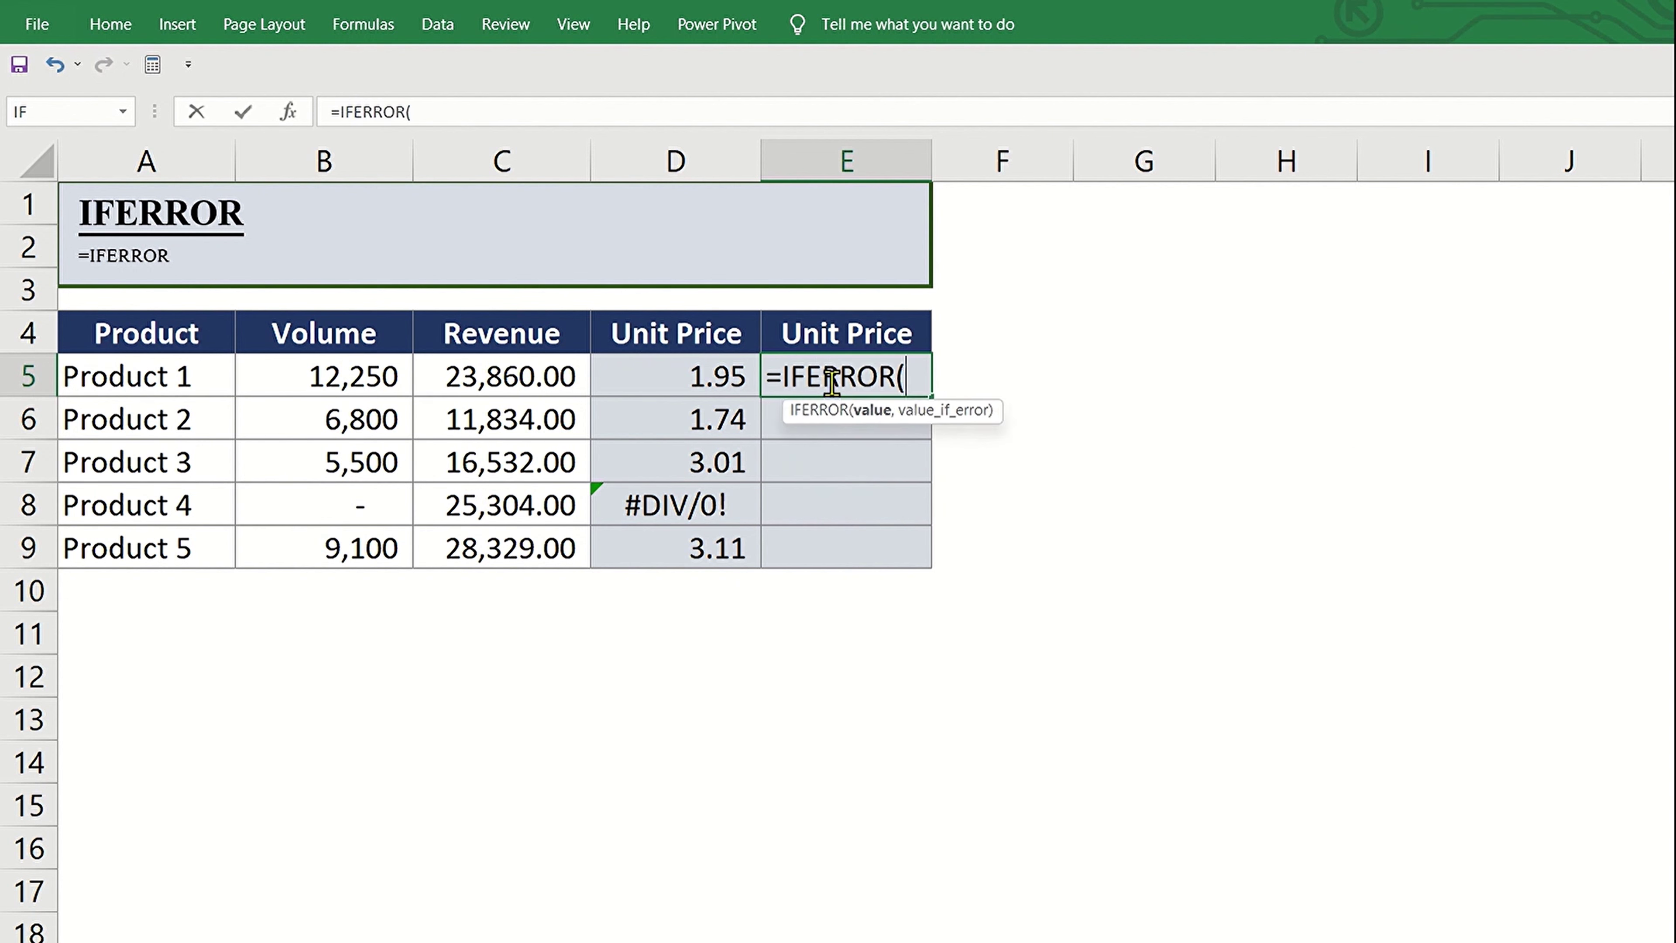
key(Left)
key(Left)
text(/)
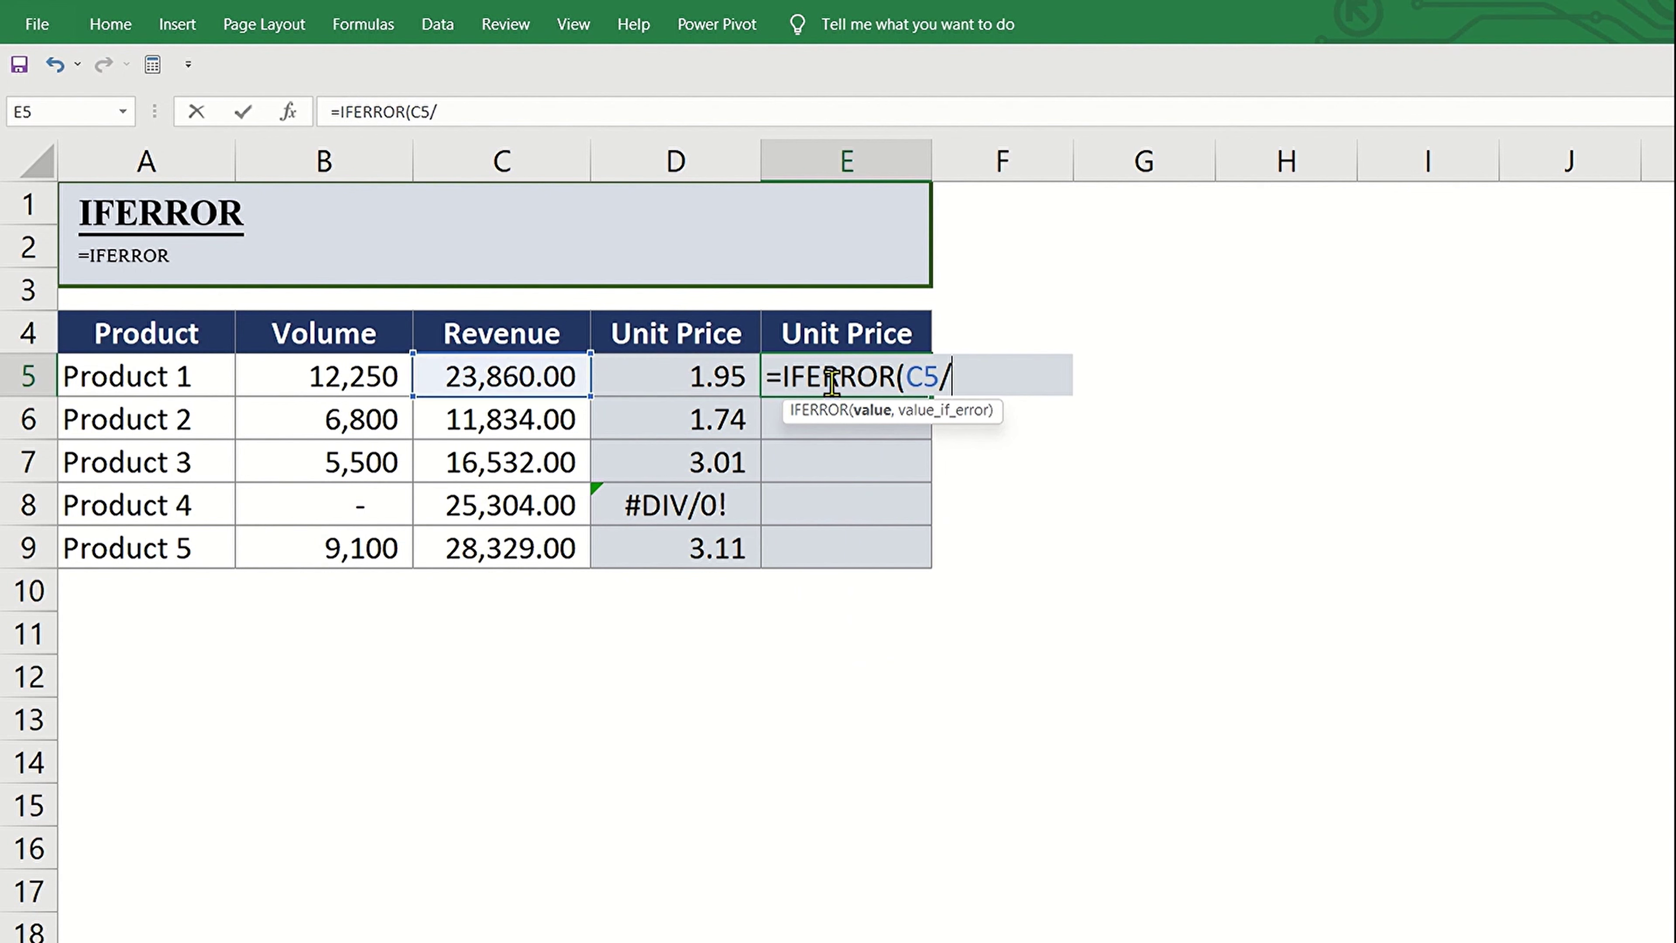
key(Left)
key(Left)
key(Left)
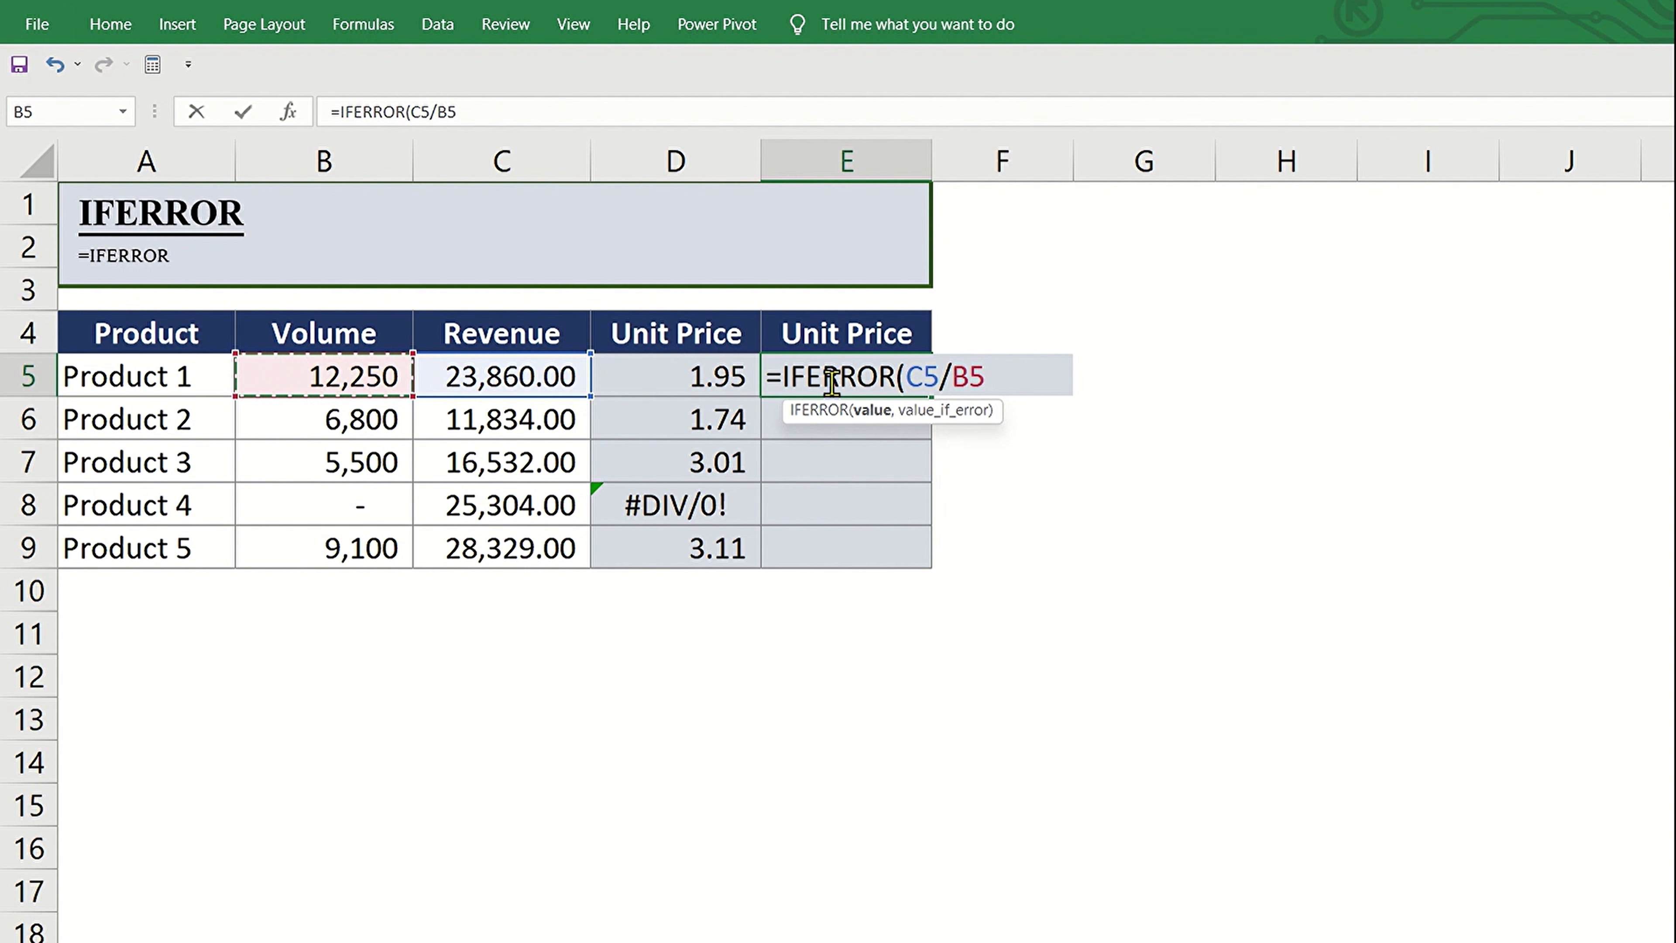
text(,)
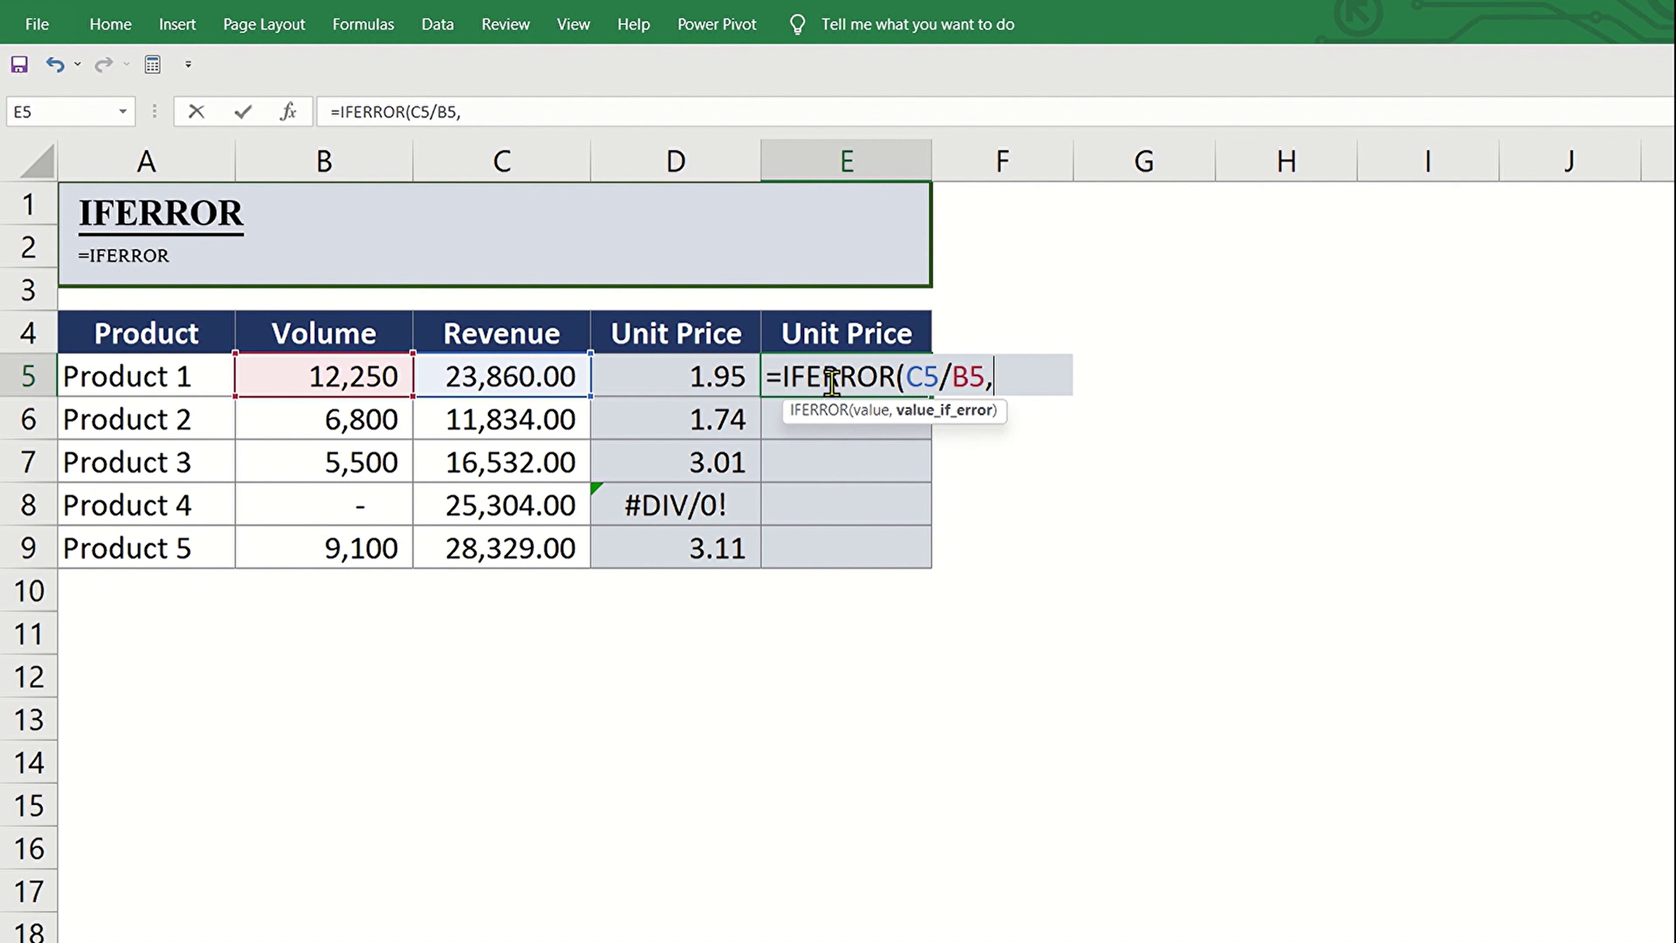
text(0)
key(Return)
Copy the E5 formula into E6:E9 so Product 4 shows a dash instead of #DIV/0!
click(831, 382)
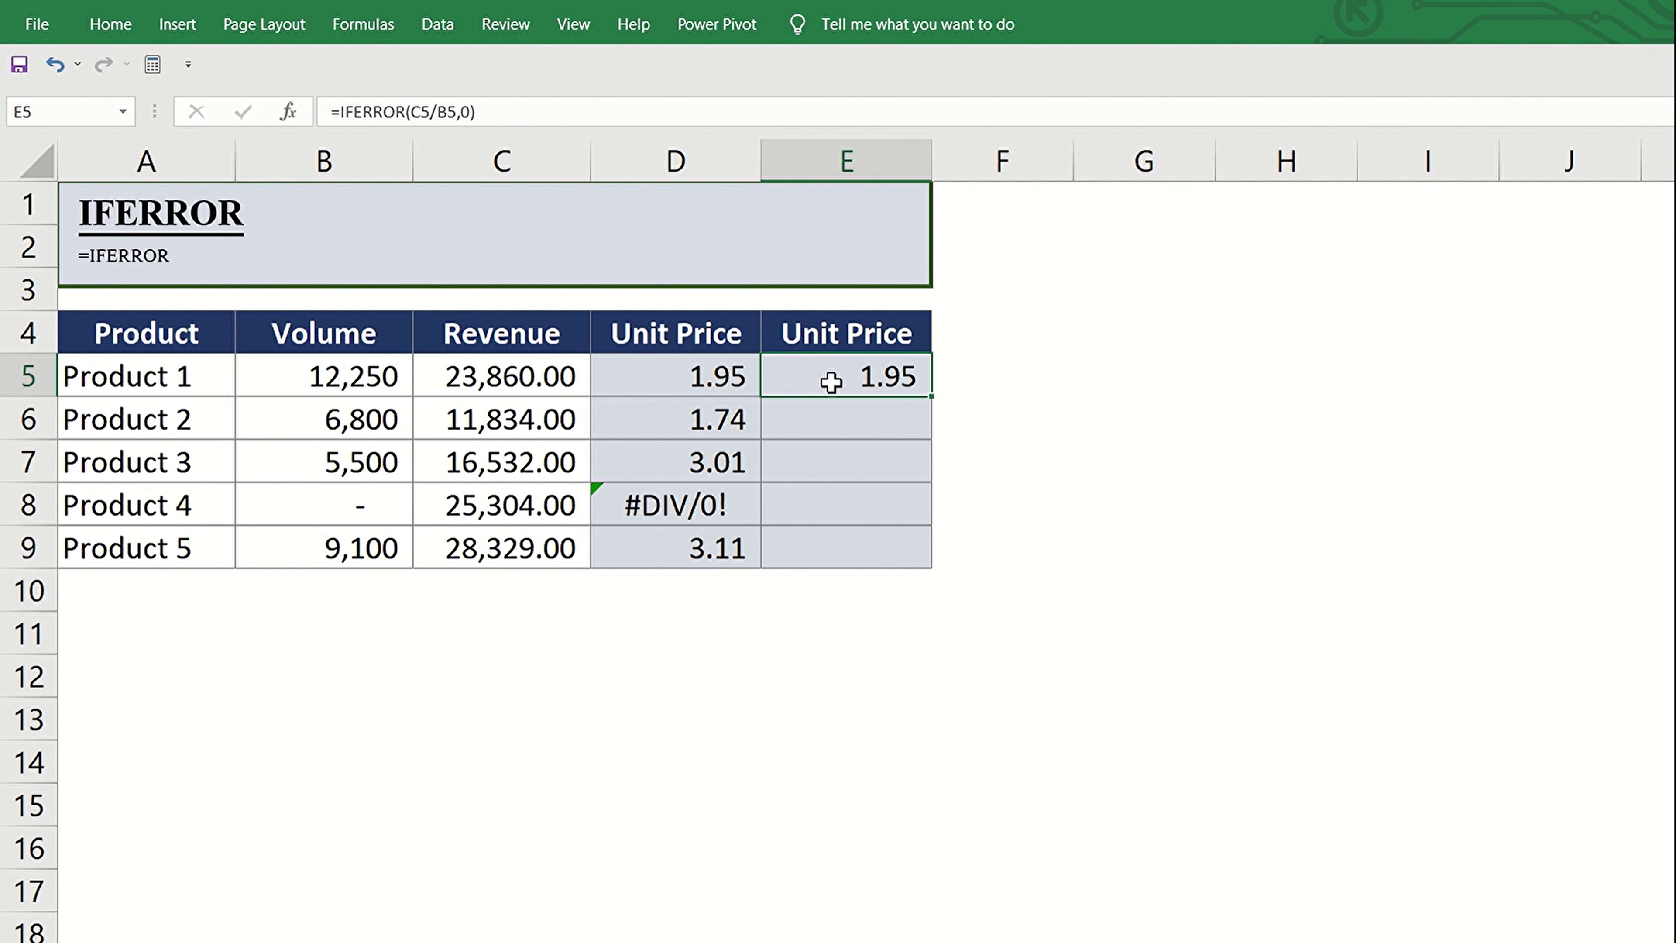
key(ctrl+c)
key(Down)
key(shift+Down)
key(shift+Down)
key(shift+Down)
key(ctrl+v)
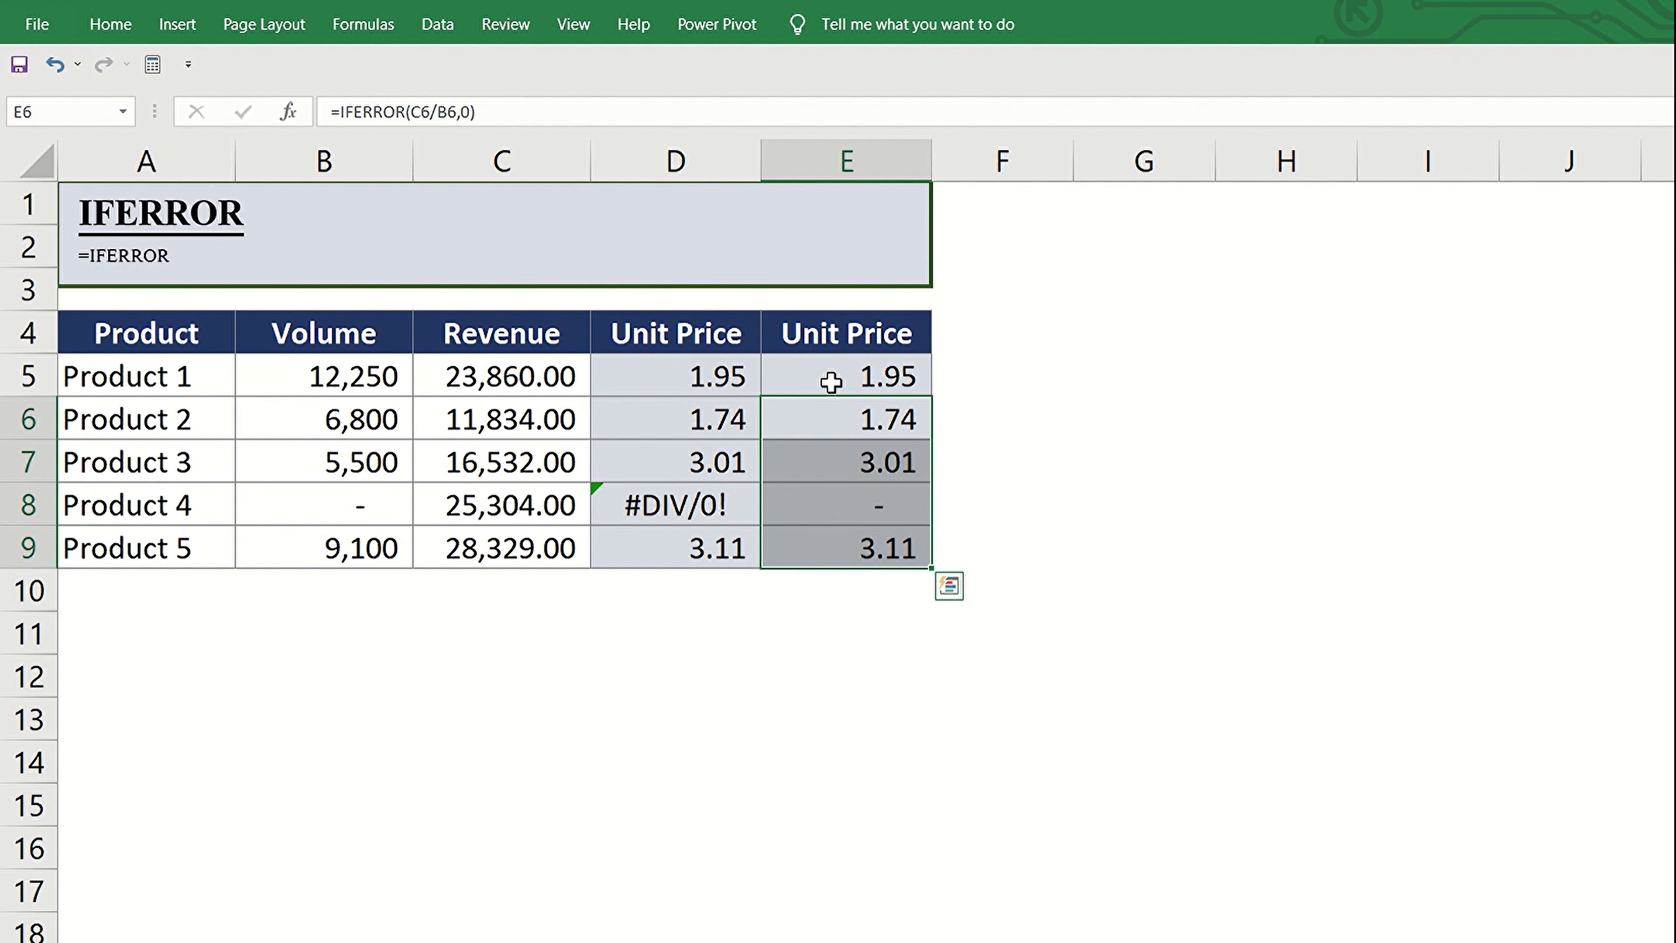
click(854, 505)
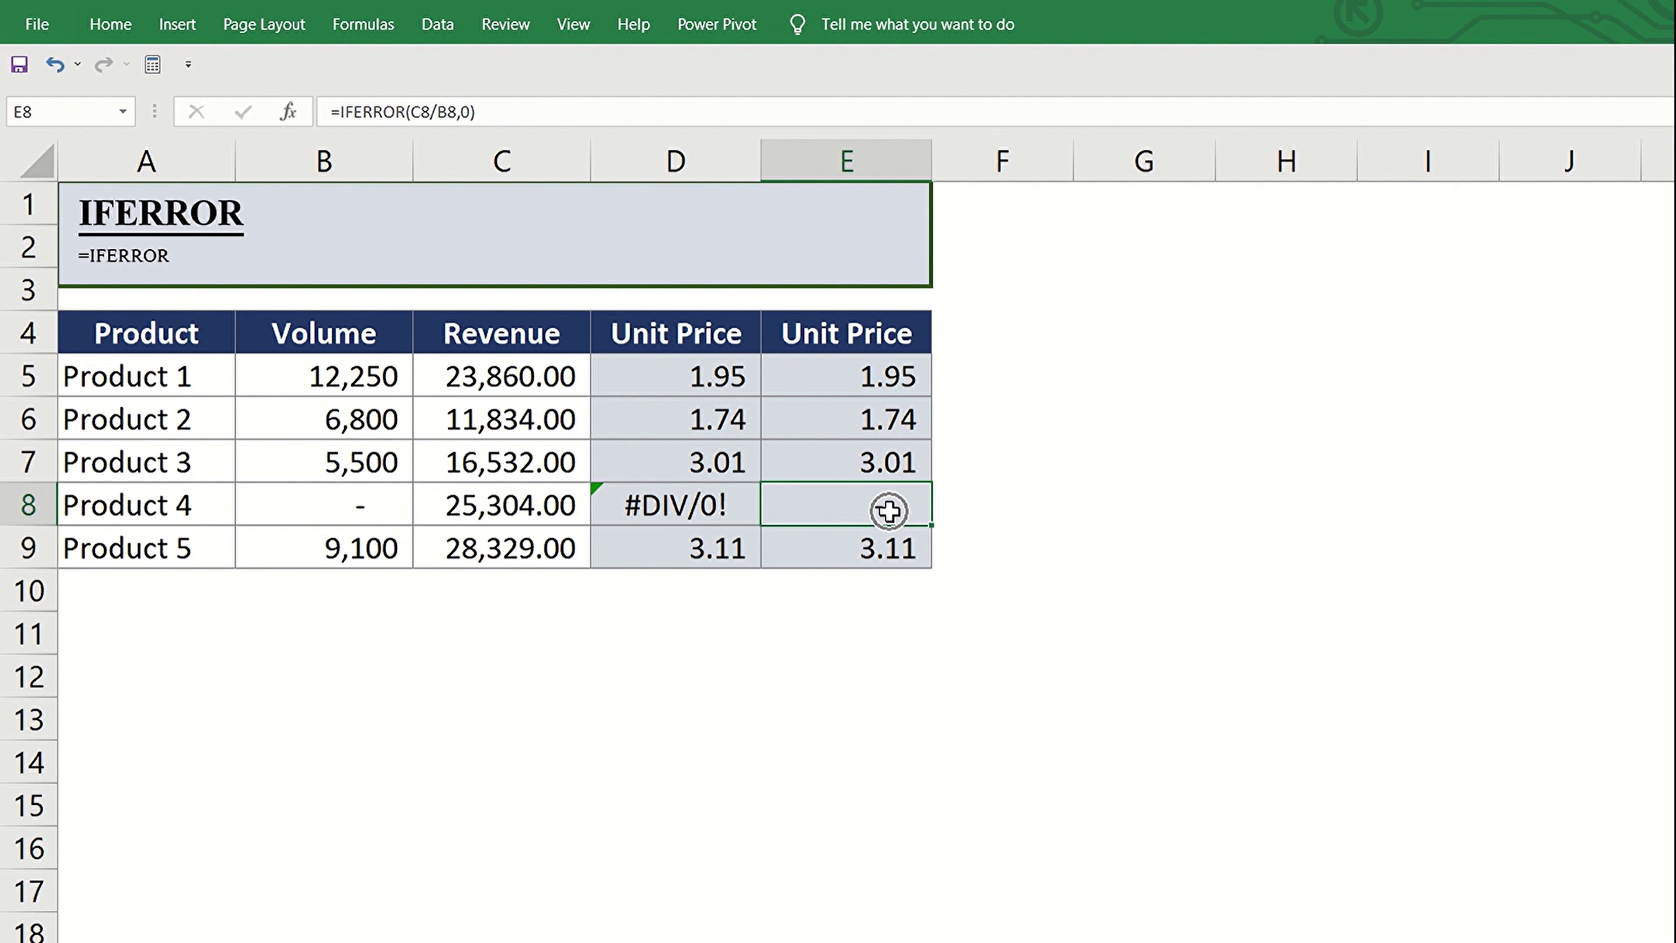
click(885, 376)
Change E5's IFERROR fallback from 0 to "NO VOLUME".
double_click(884, 376)
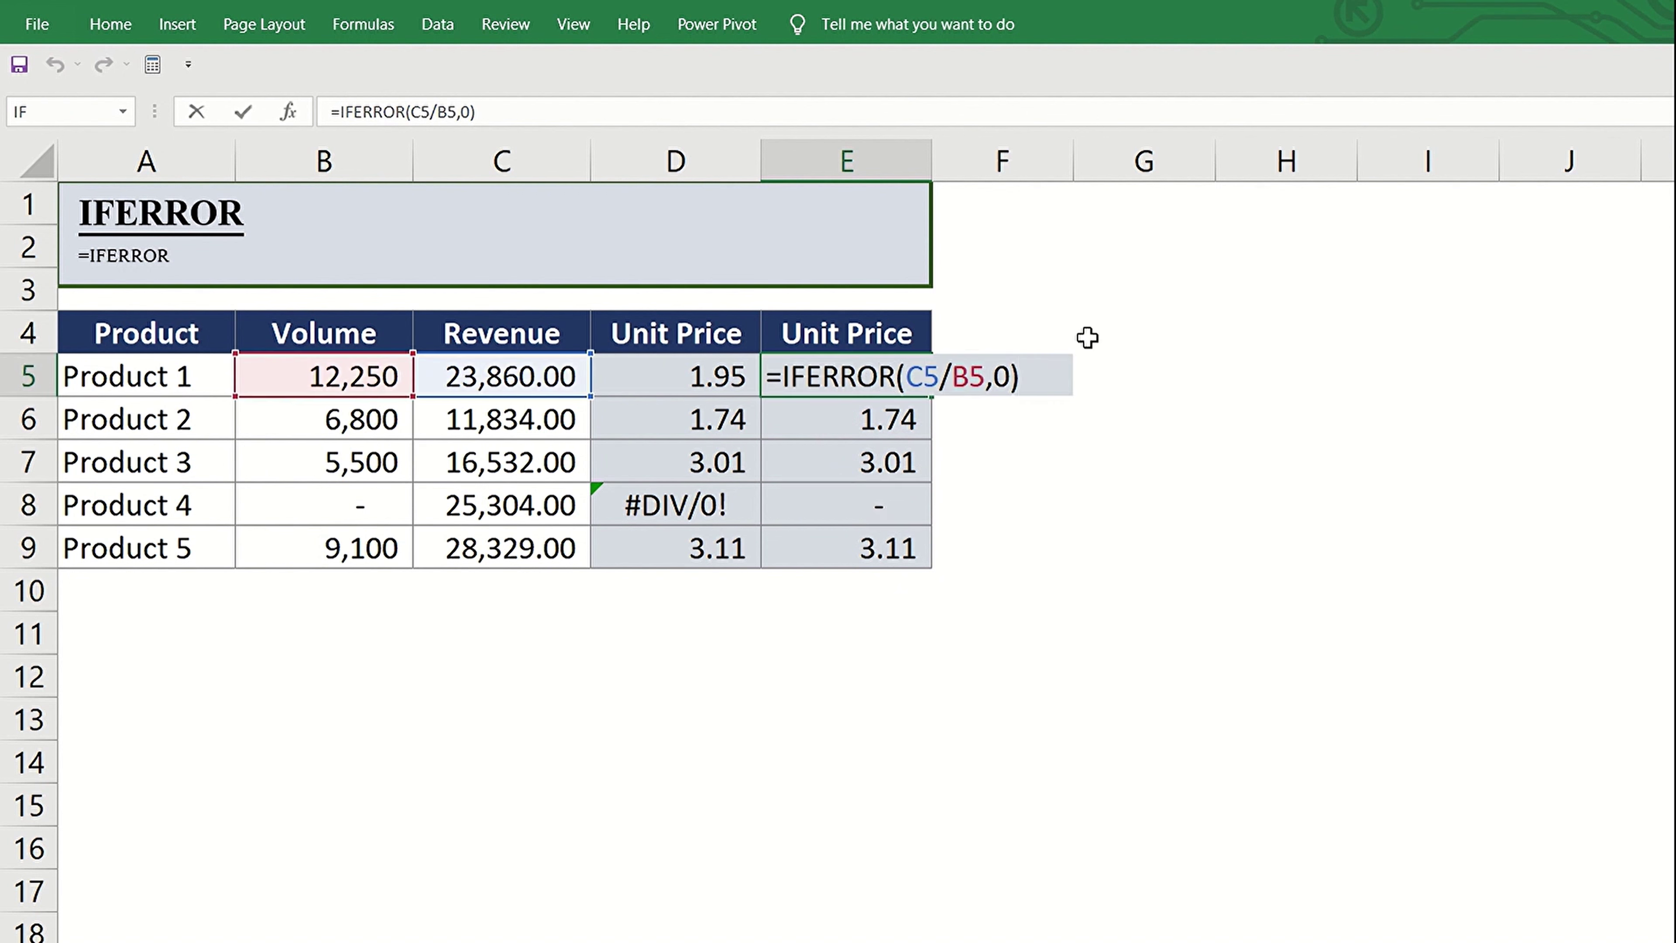
key(Left)
key(BackSpace)
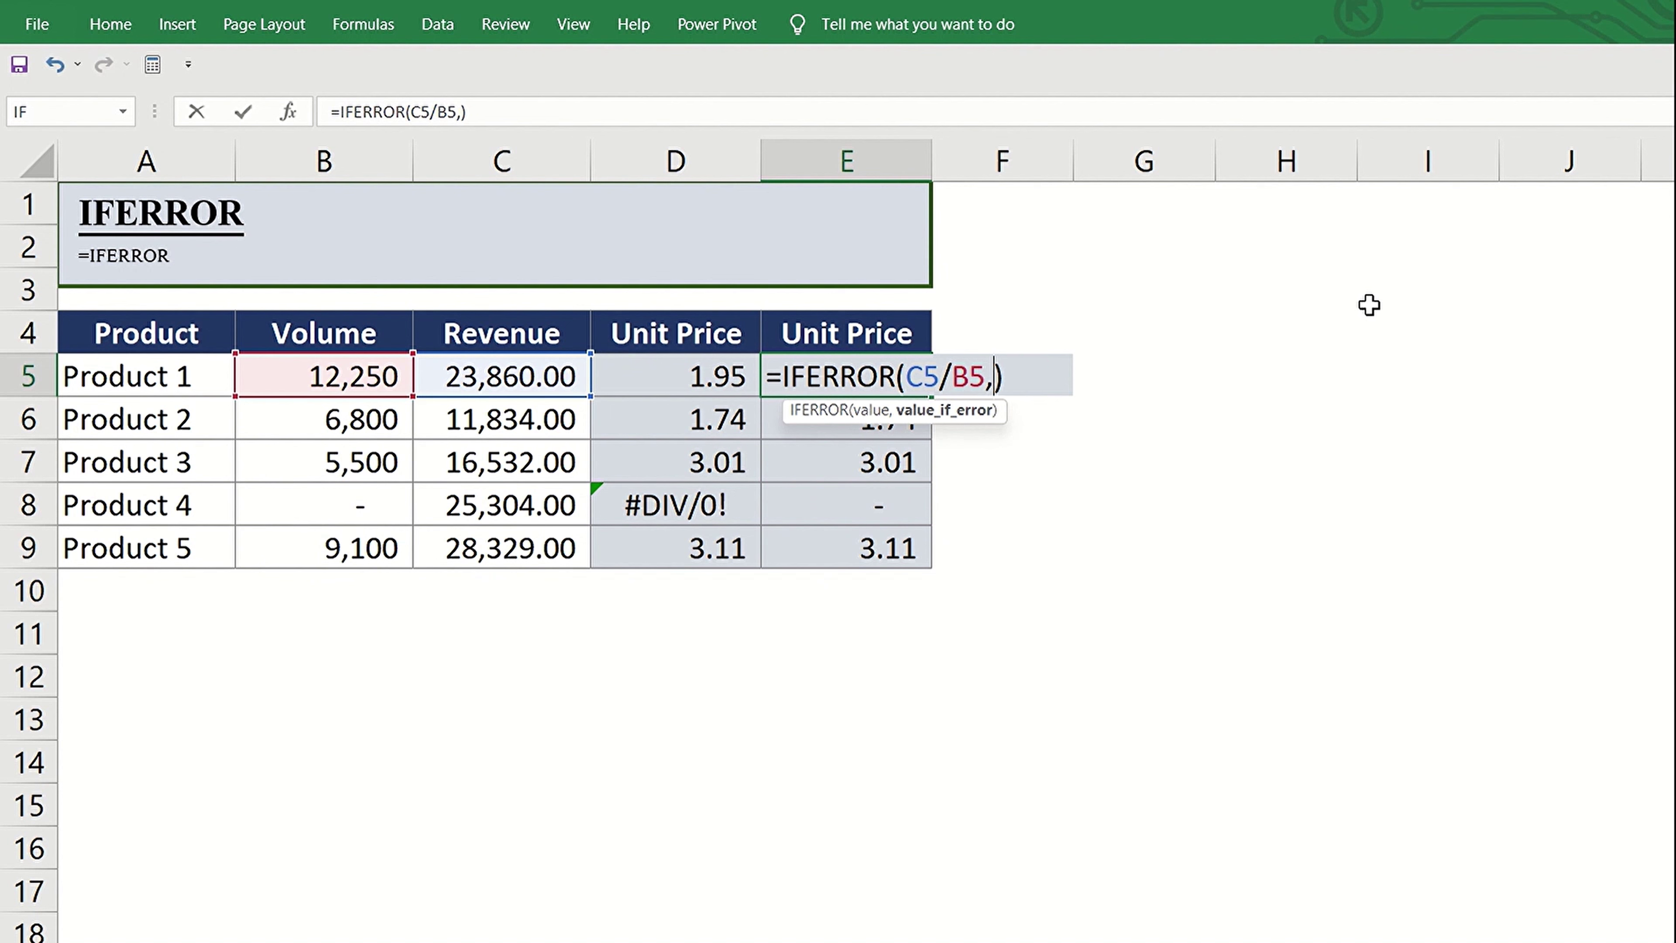
text(NO VOLUME)
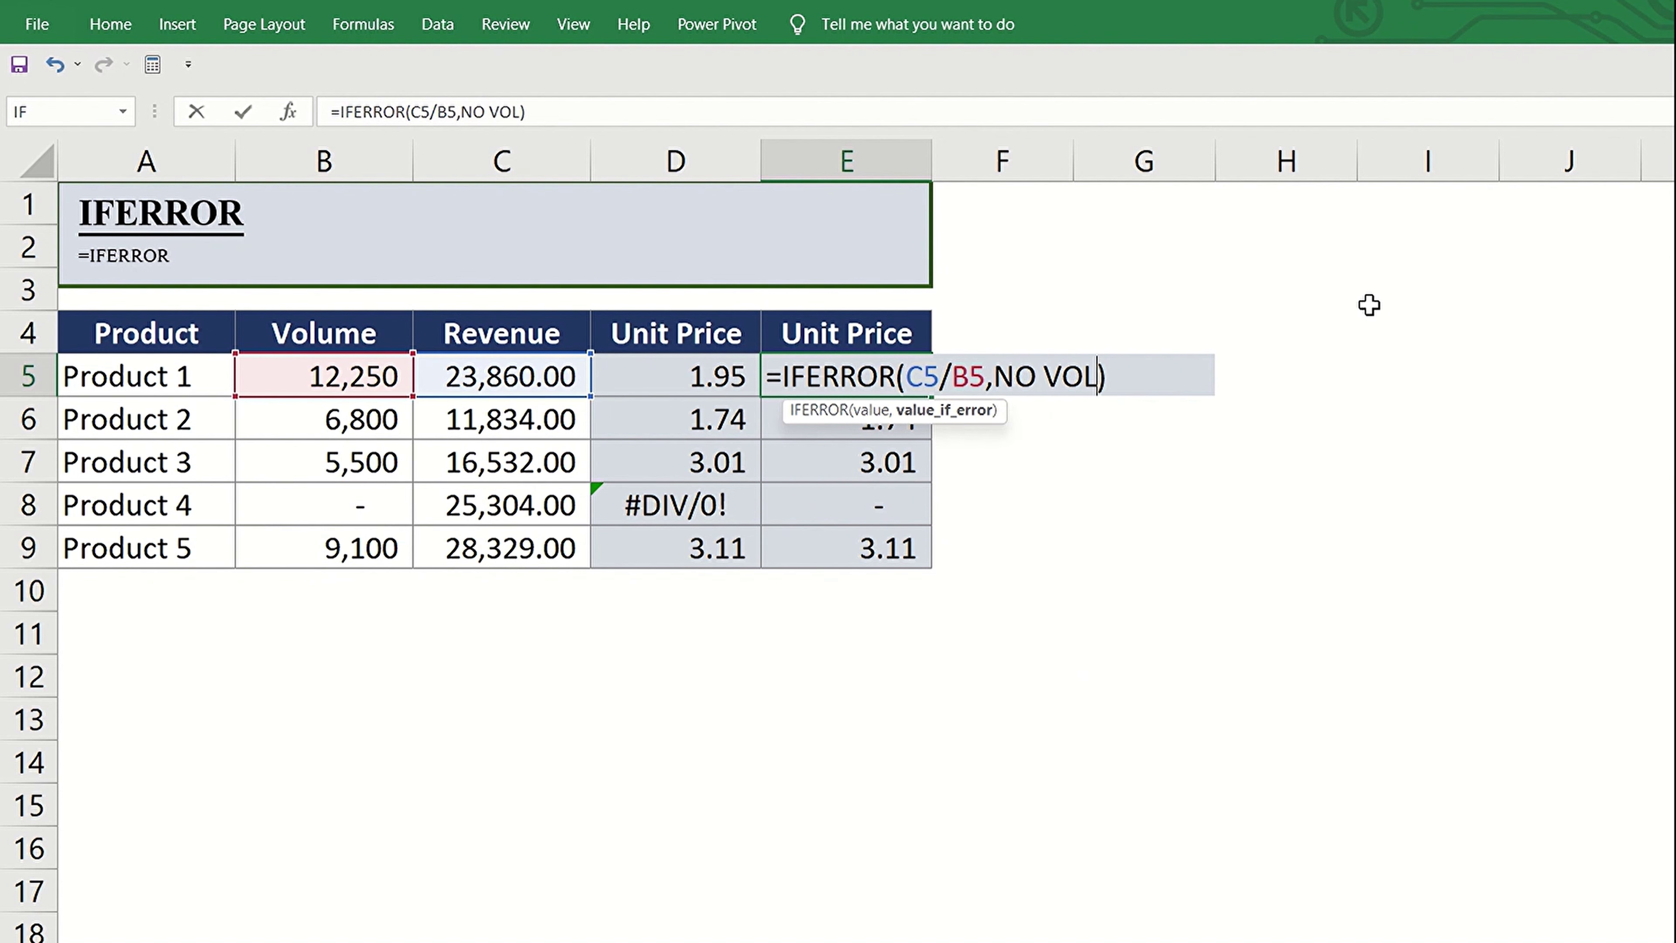
text(")
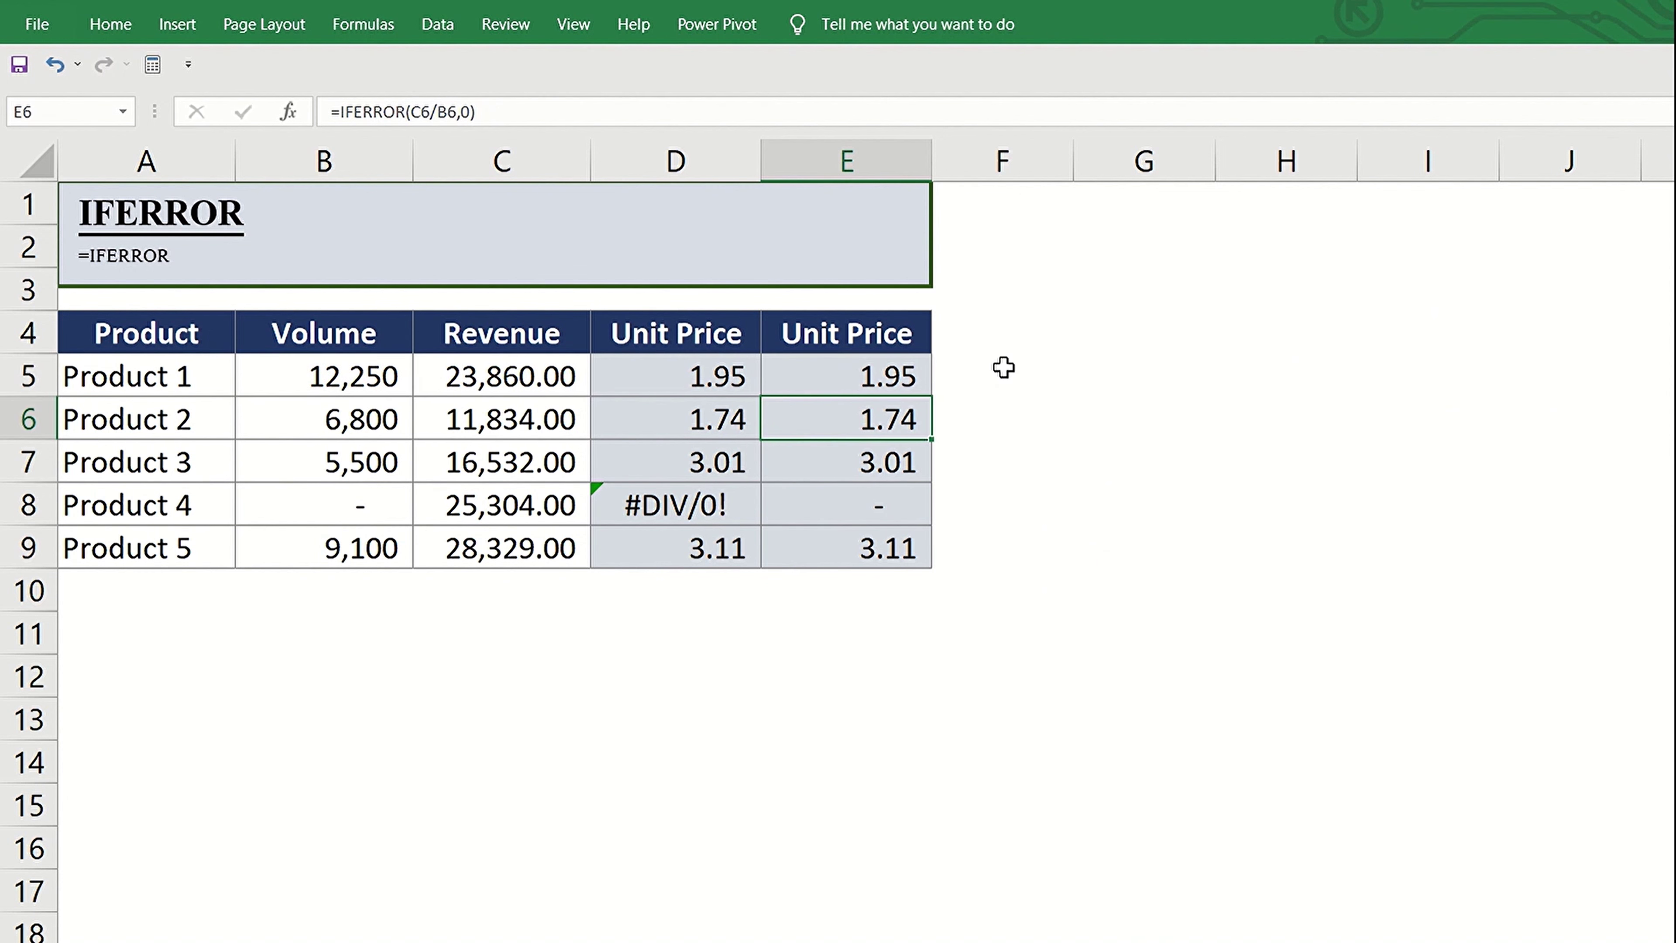
key(Up)
Copy the updated formula into E6:E9 and autofit column E to fit NO VOLUME.
key(ctrl+c)
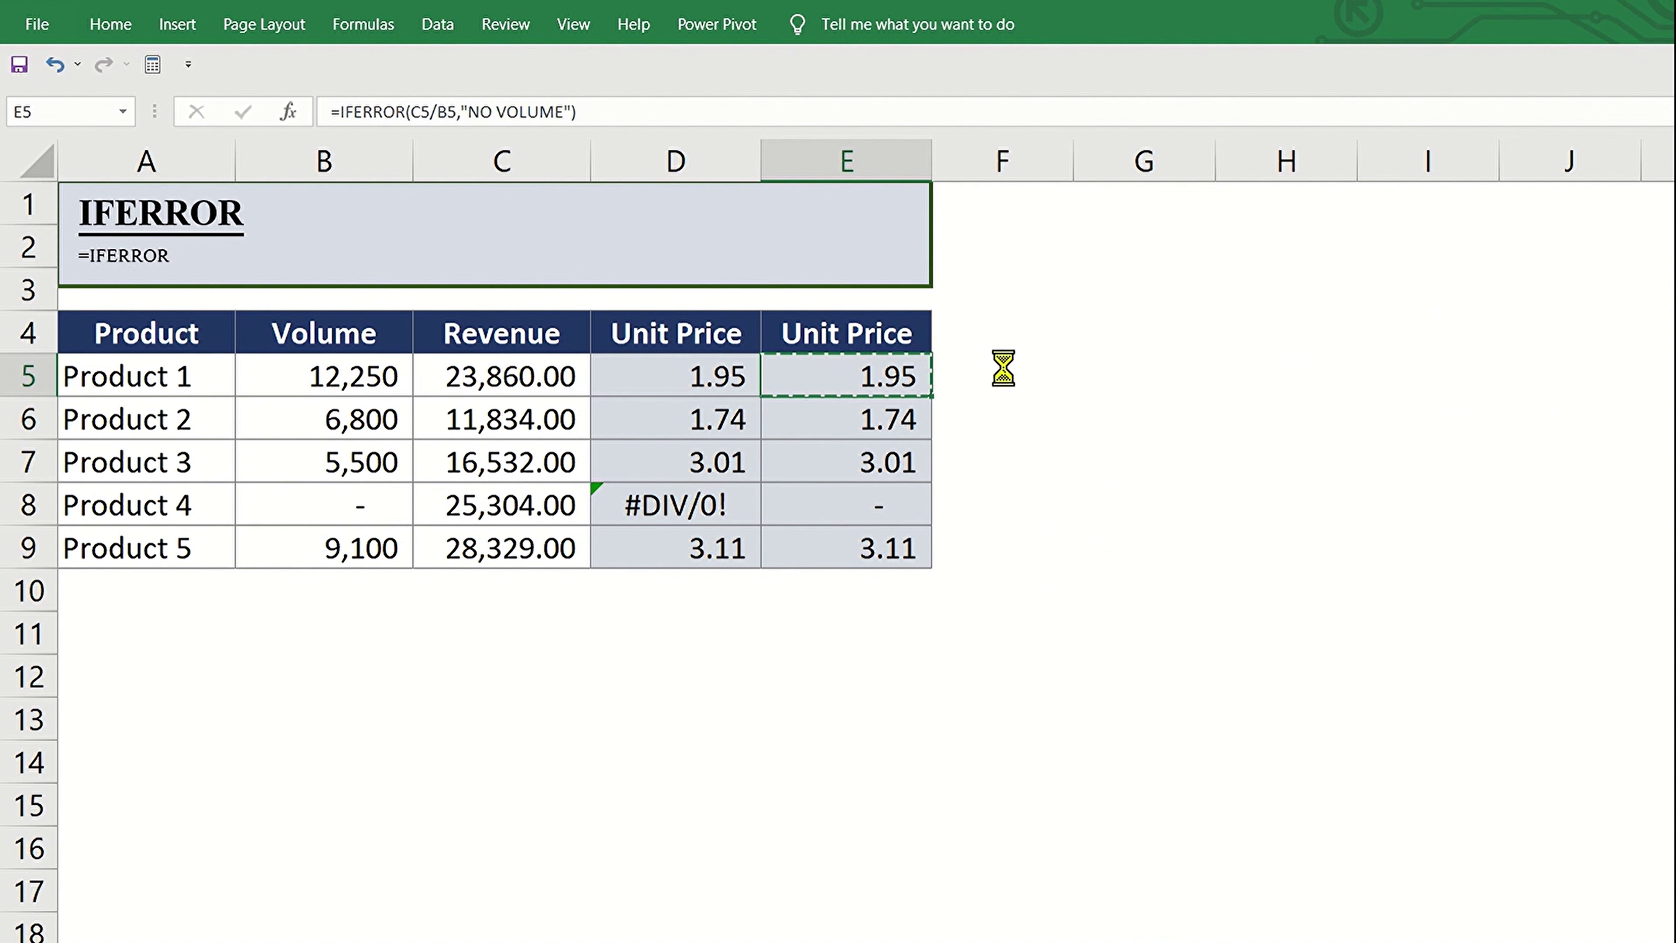
key(Down)
key(ctrl+shift+Down)
key(ctrl+v)
key(Down)
key(Down)
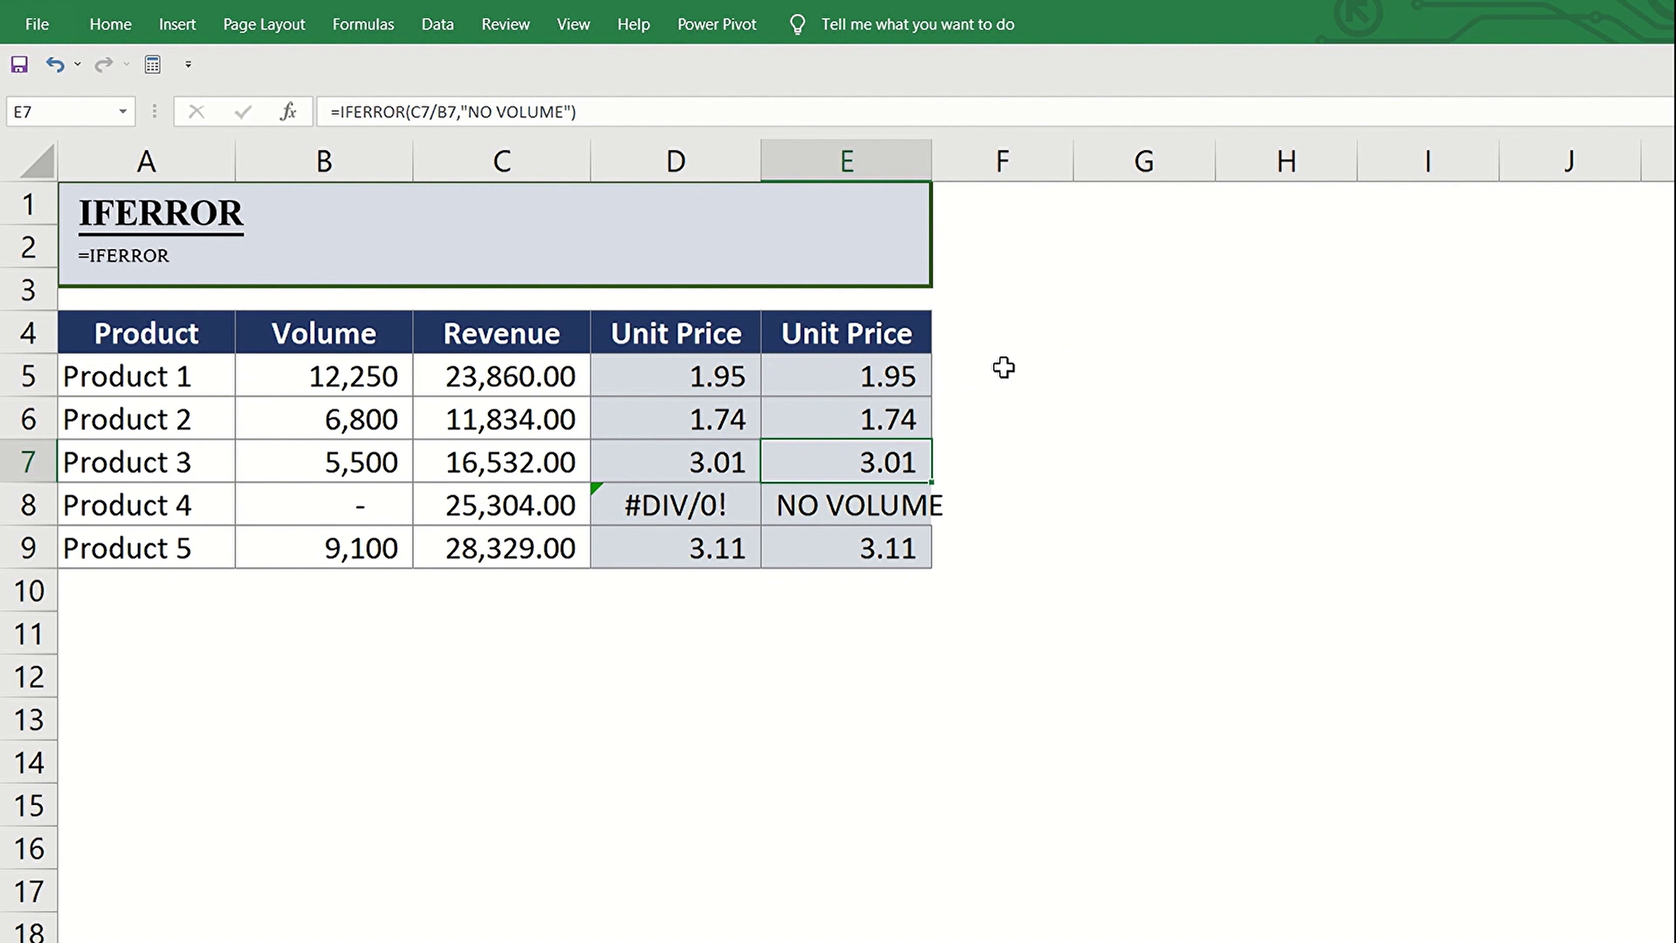
double_click(931, 158)
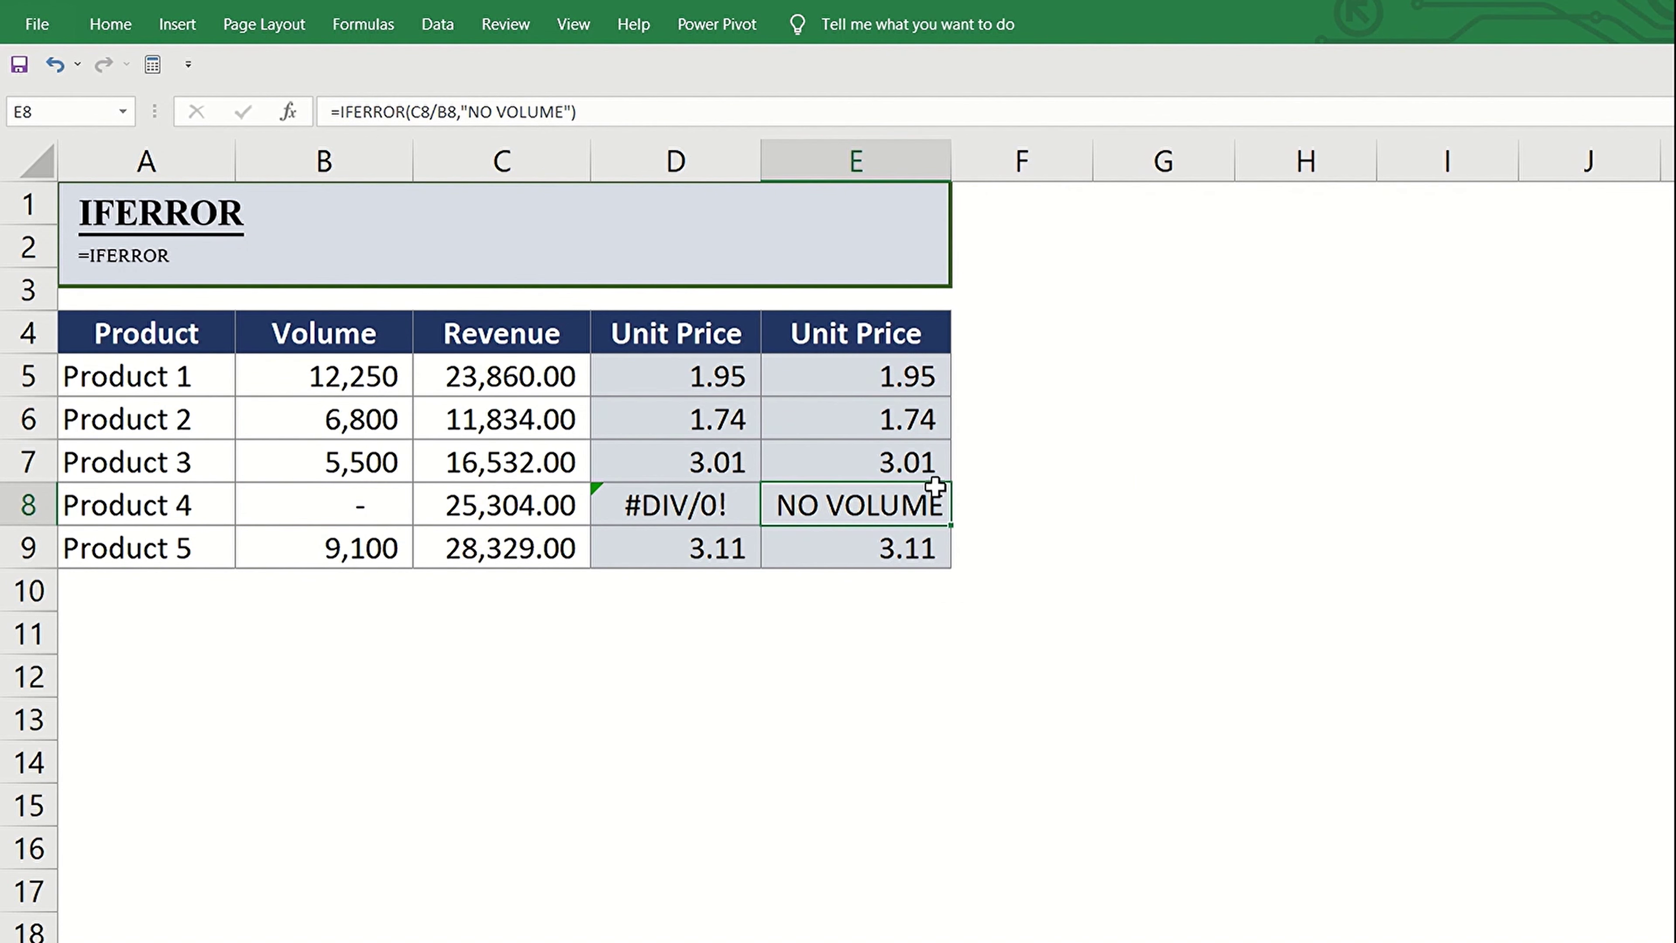
click(901, 502)
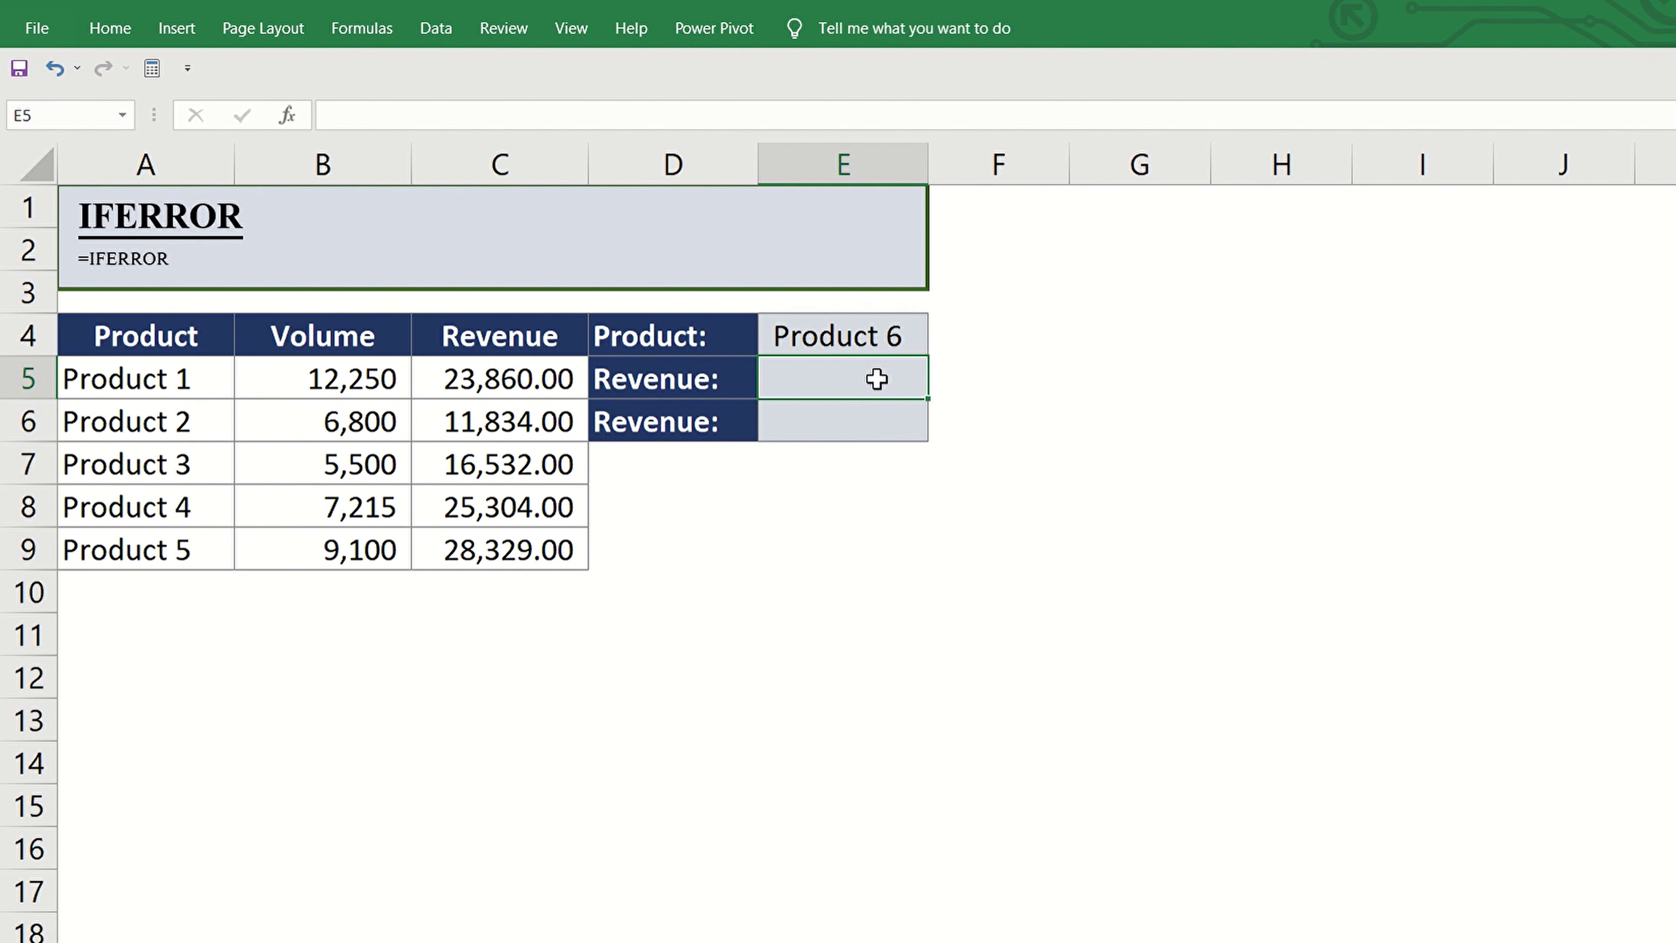
Enter =VLOOKUP(E4,A5:C9,3,FALSE) in E5, which returns #N/A for the missing Product 6.
text(=VLOOK)
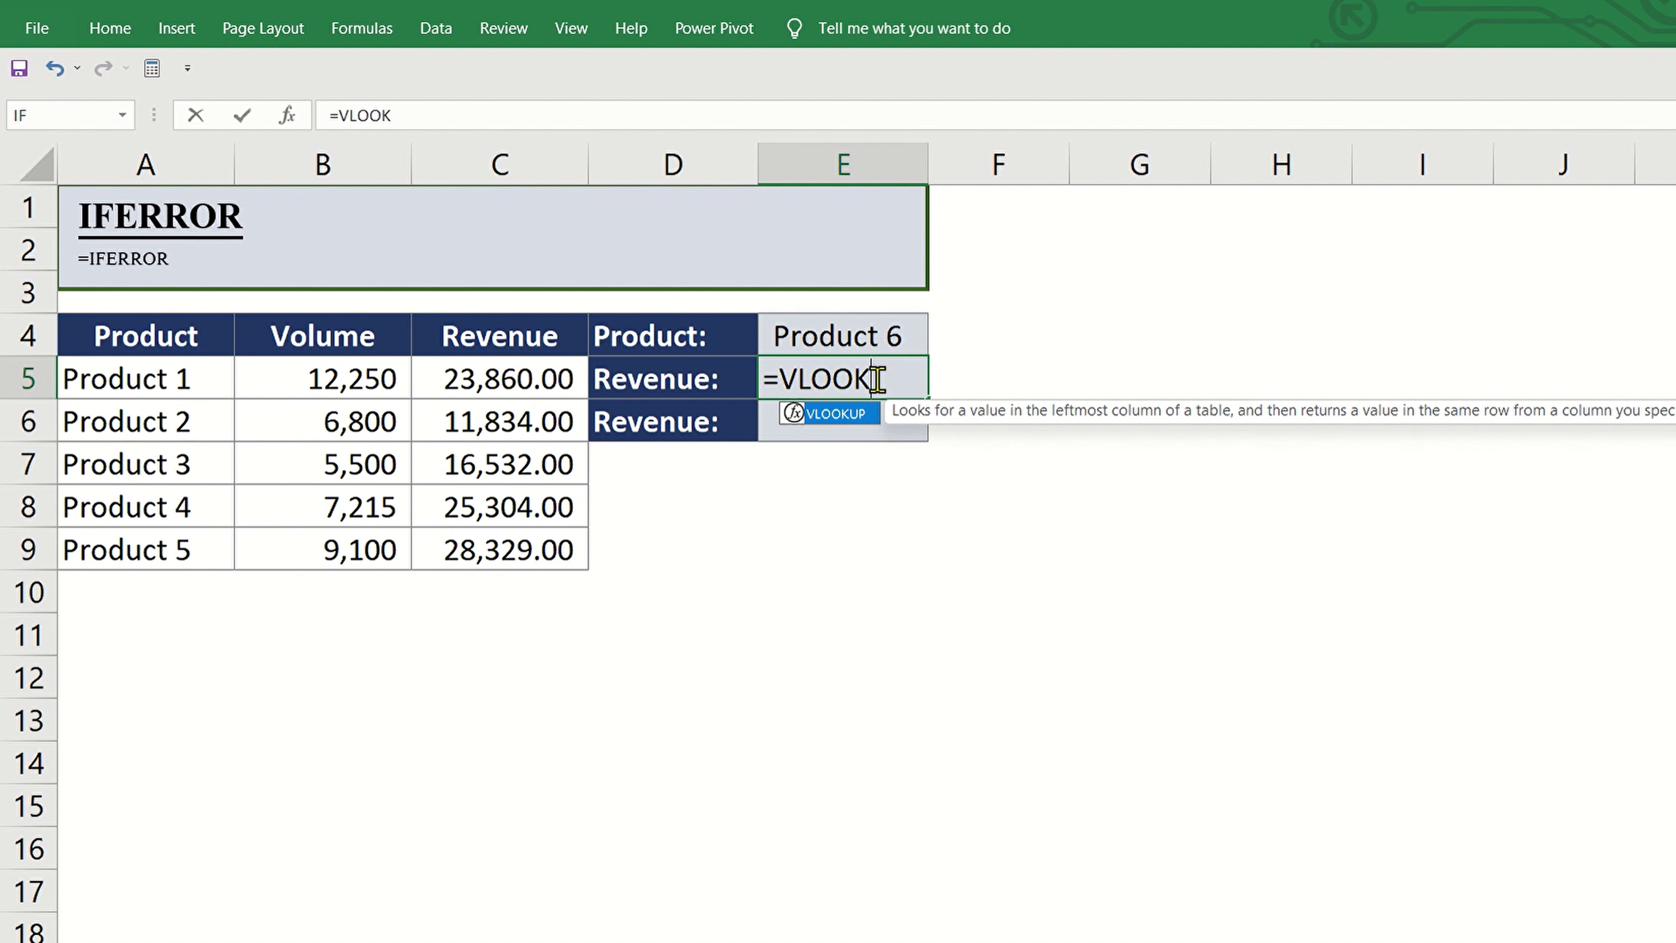
key(Tab)
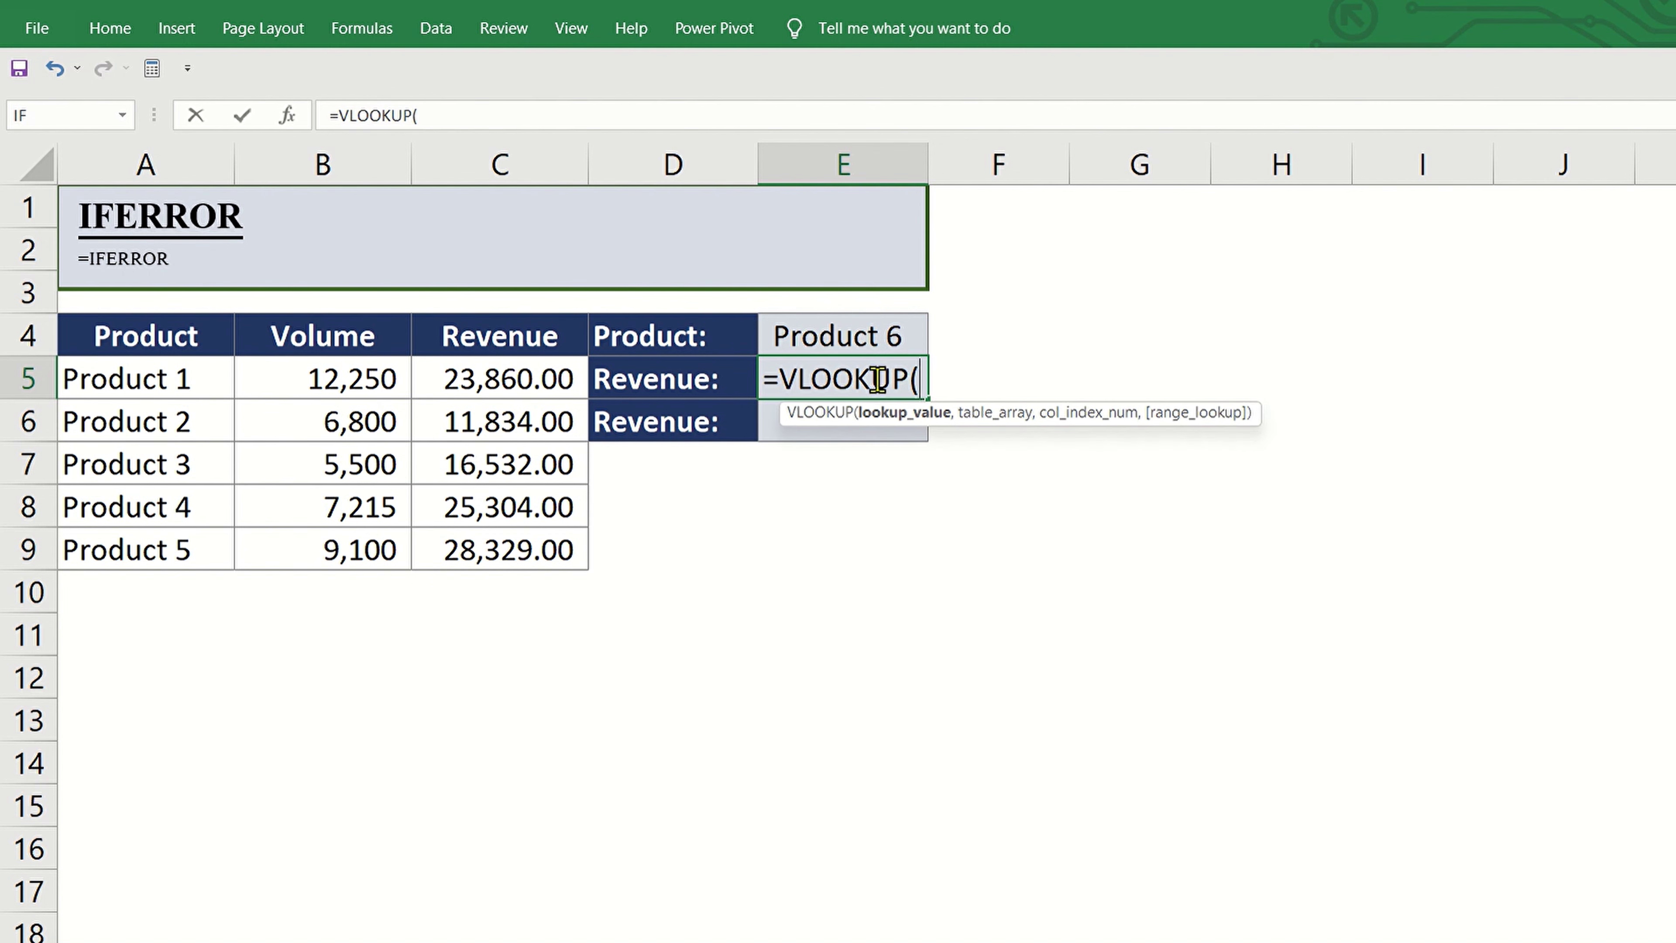
click(912, 339)
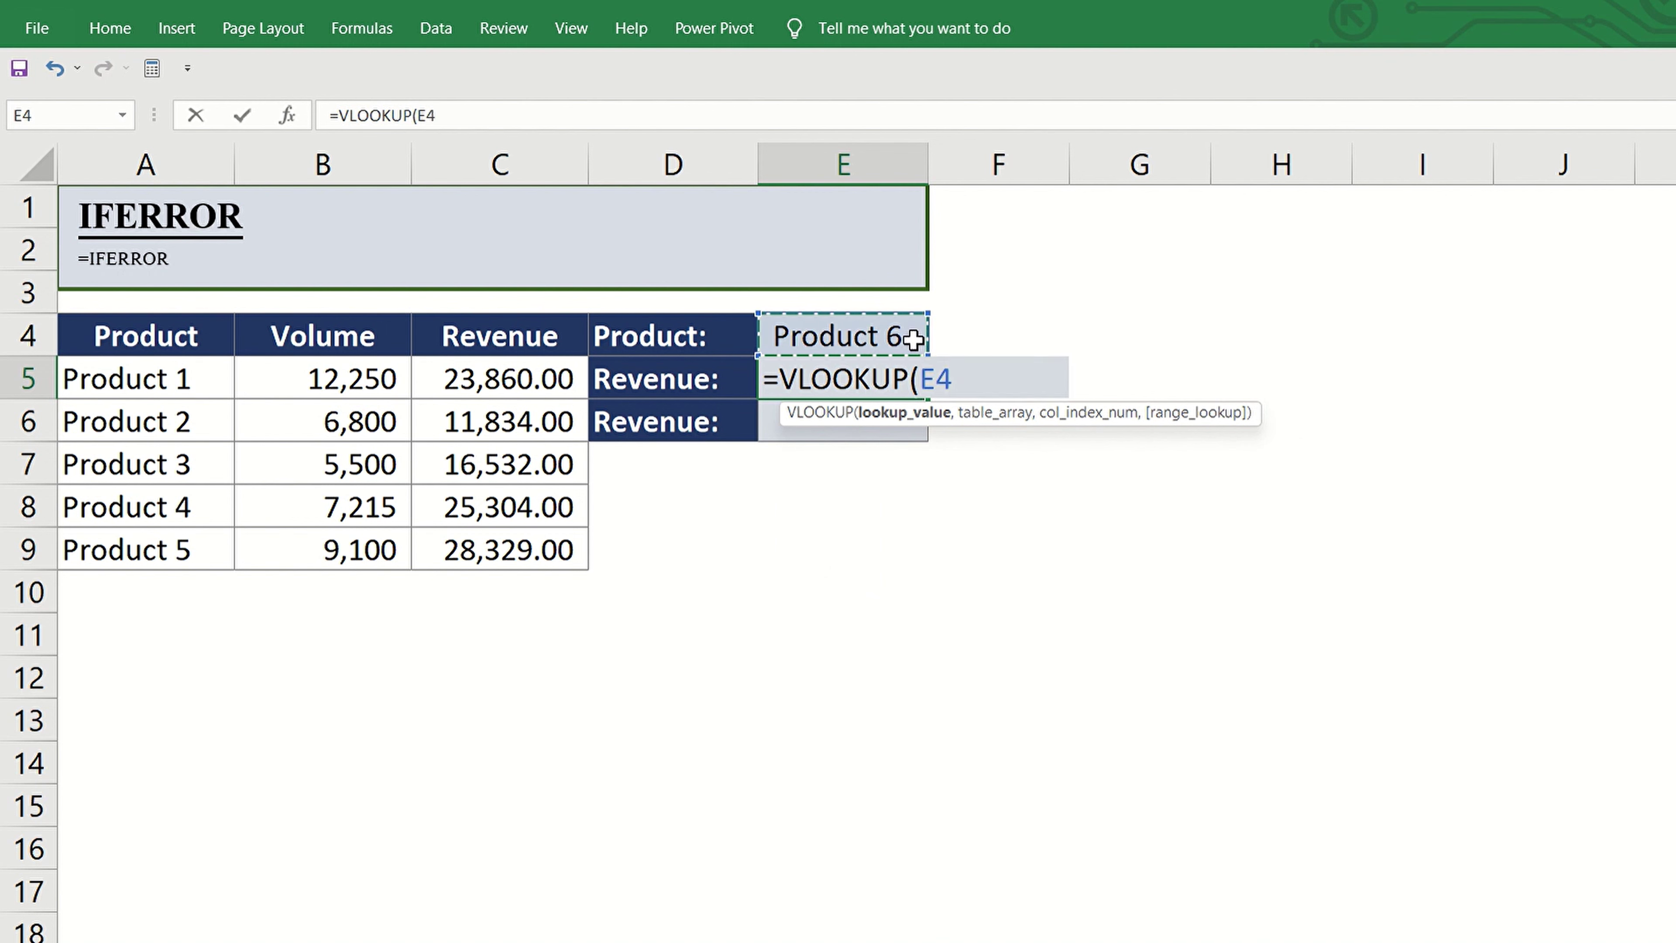
text(,)
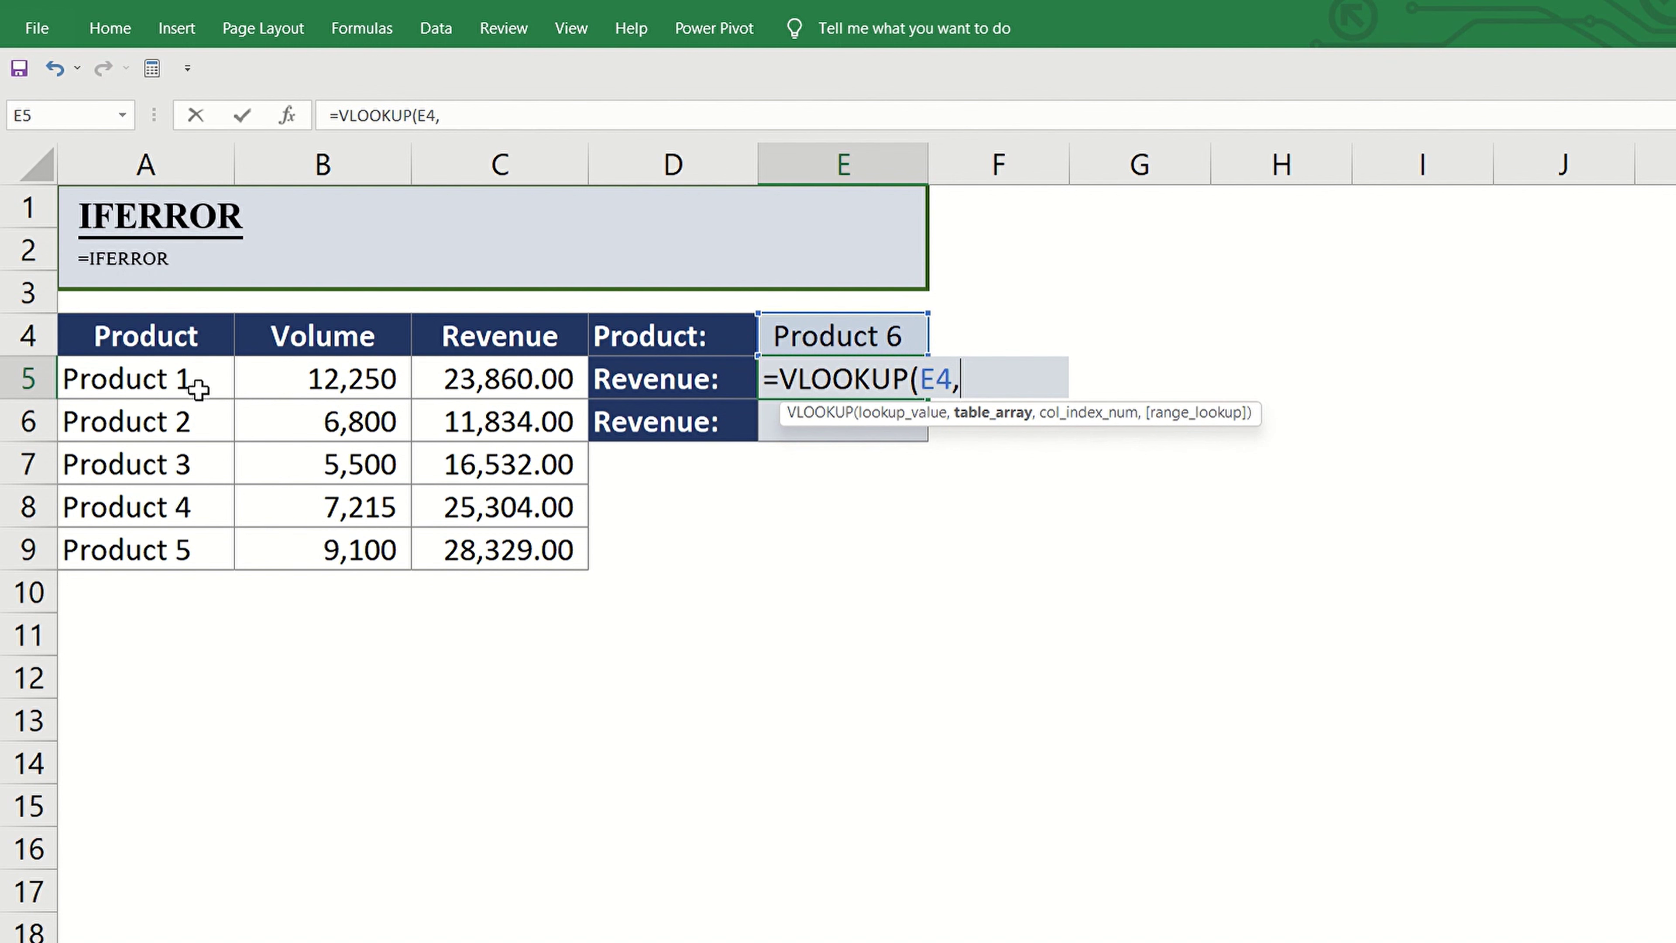
click(183, 381)
key(ctrl+shift+Down)
key(ctrl+shift+Right)
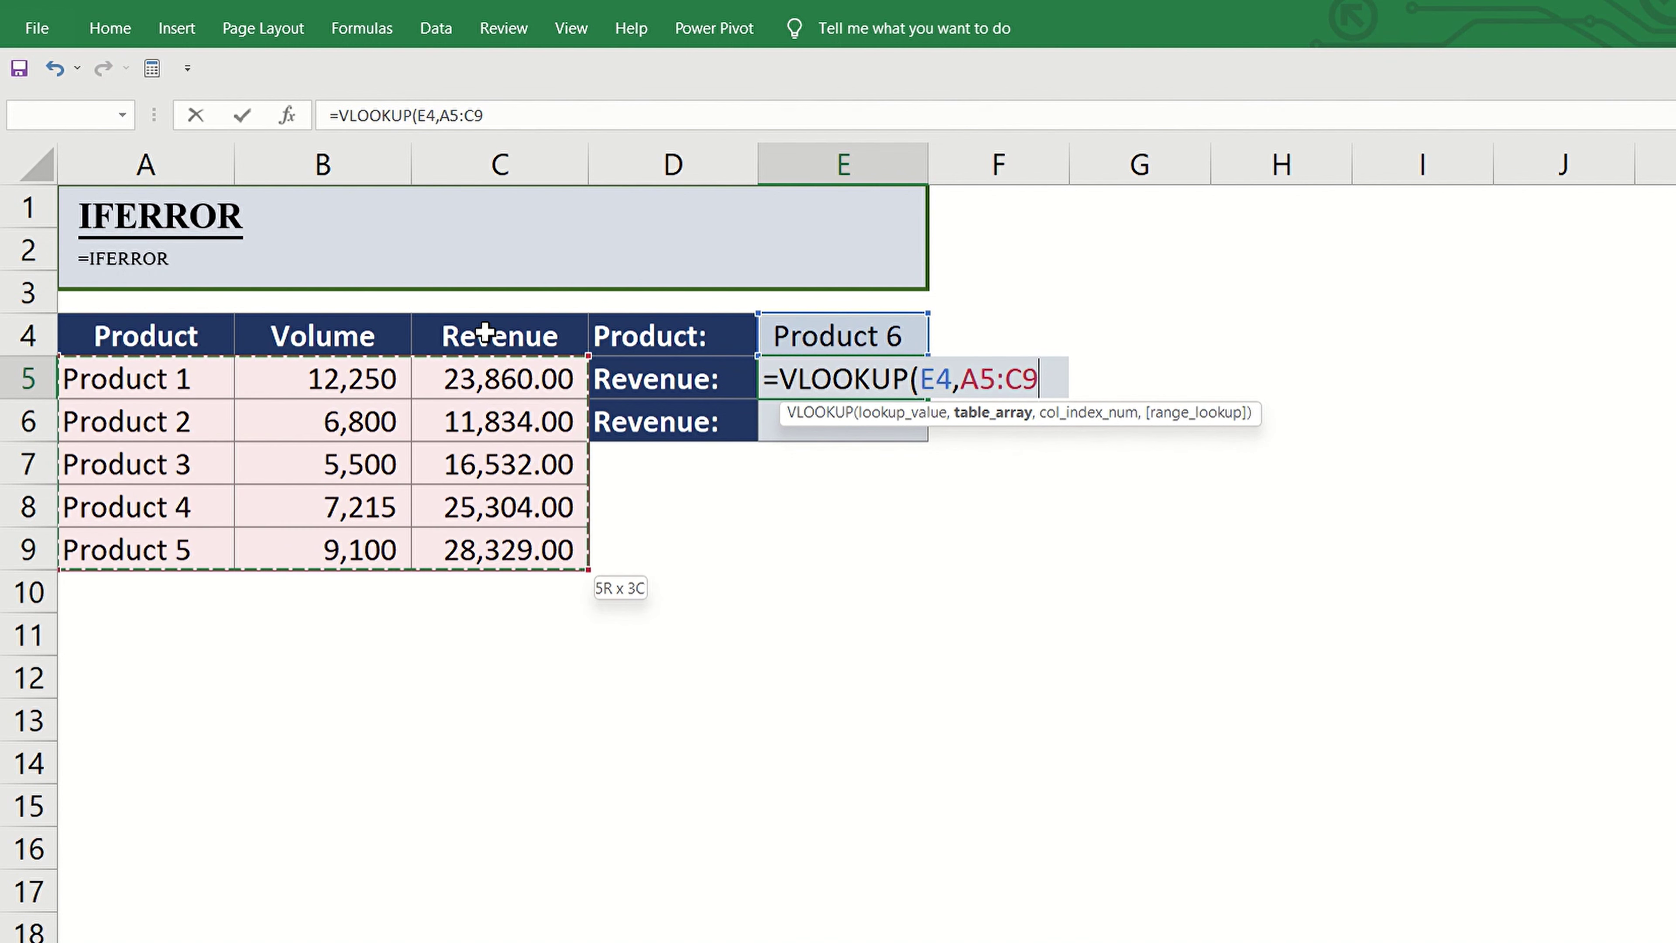
text(,)
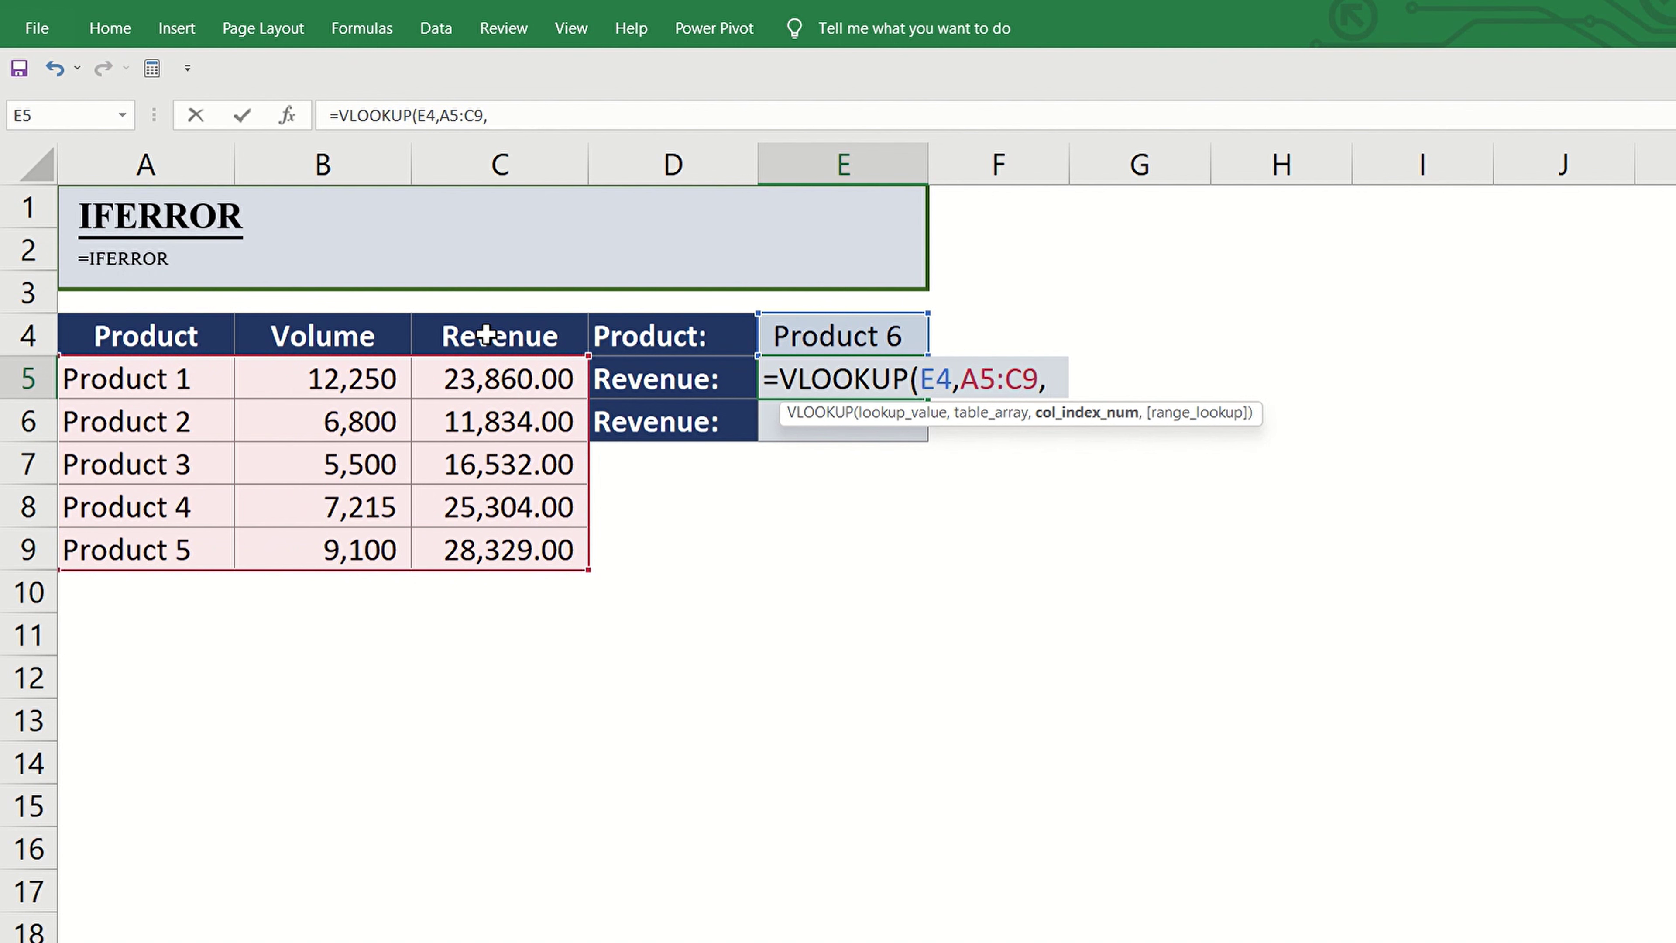
text(3,)
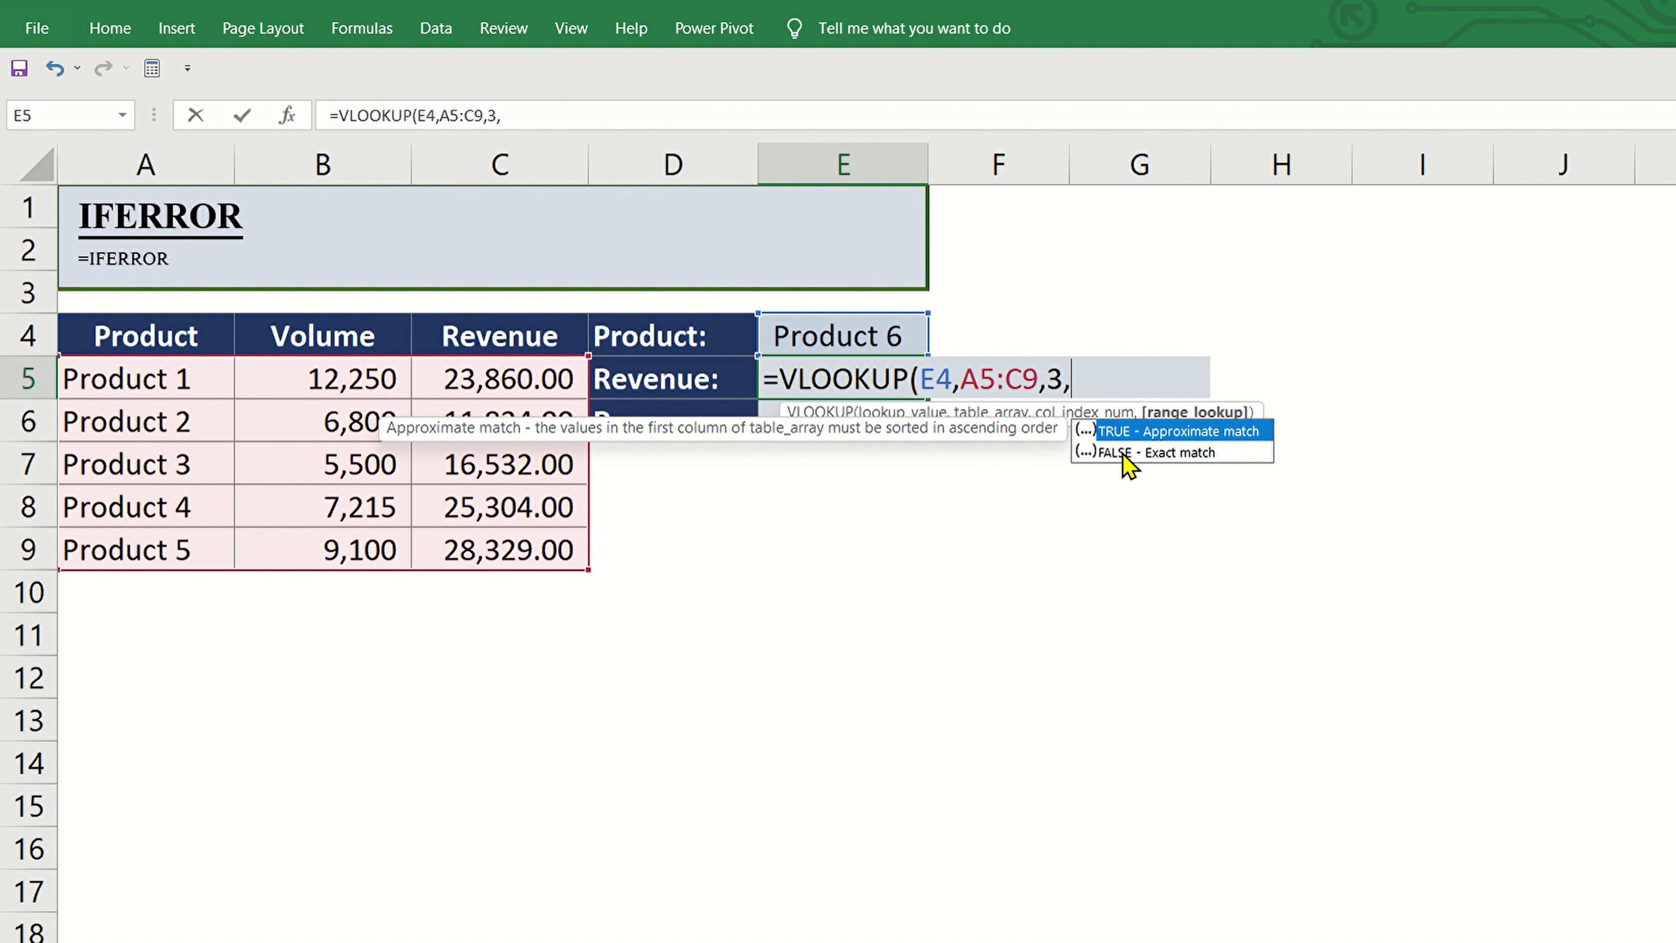
text(FALSE)
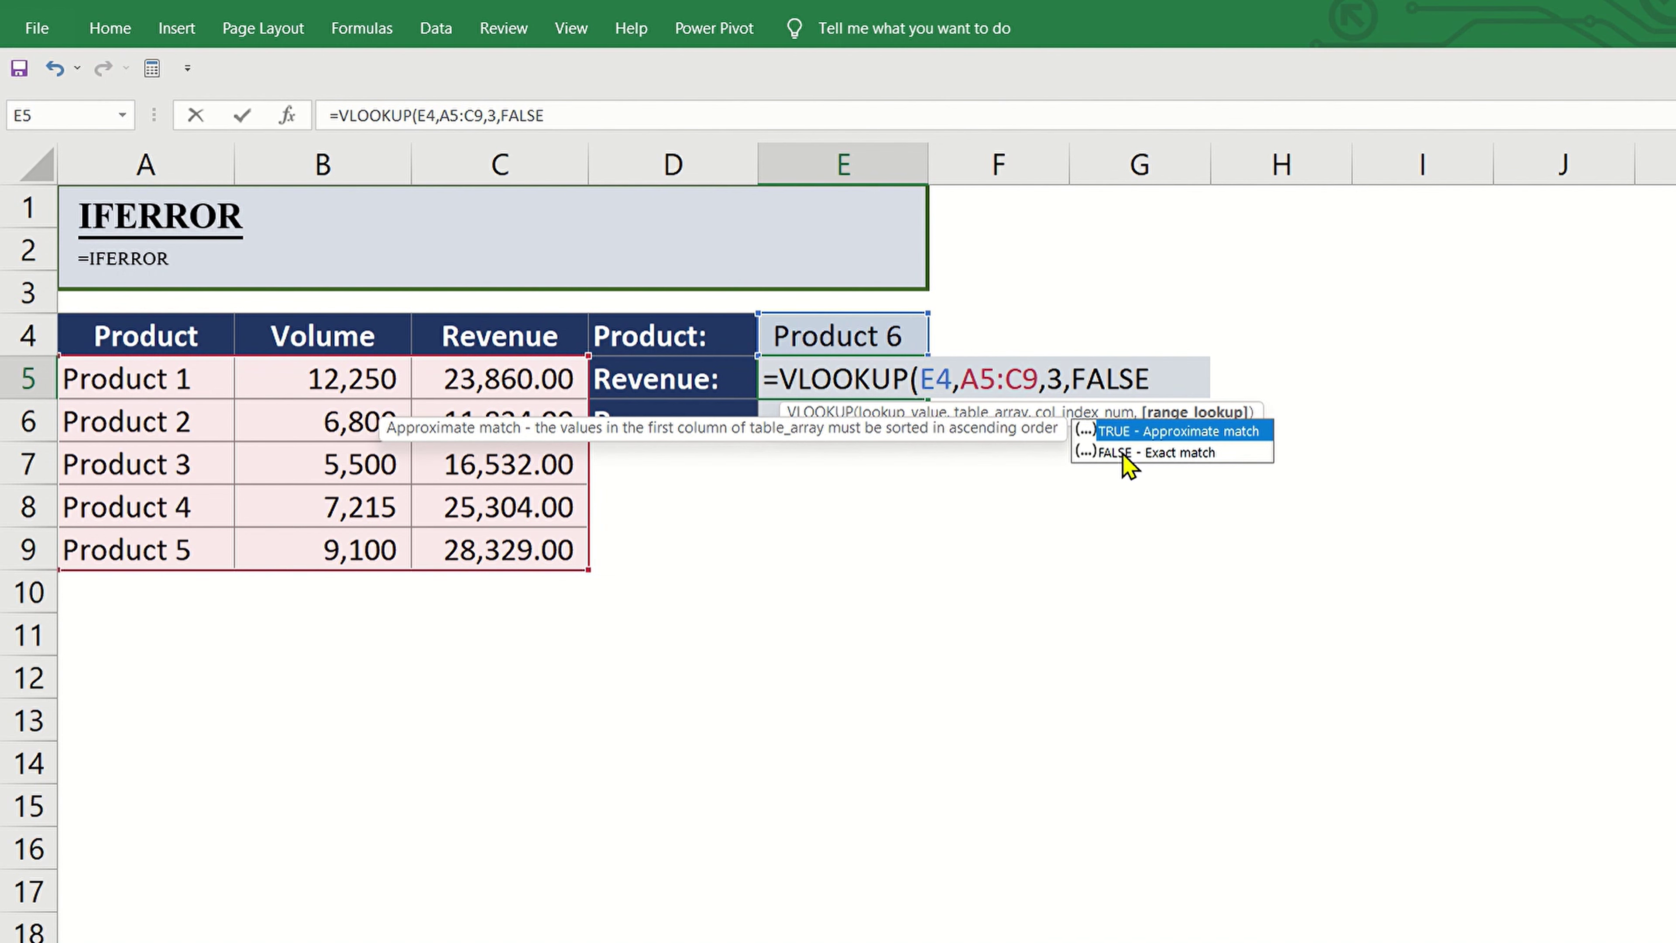
key(Return)
key(Up)
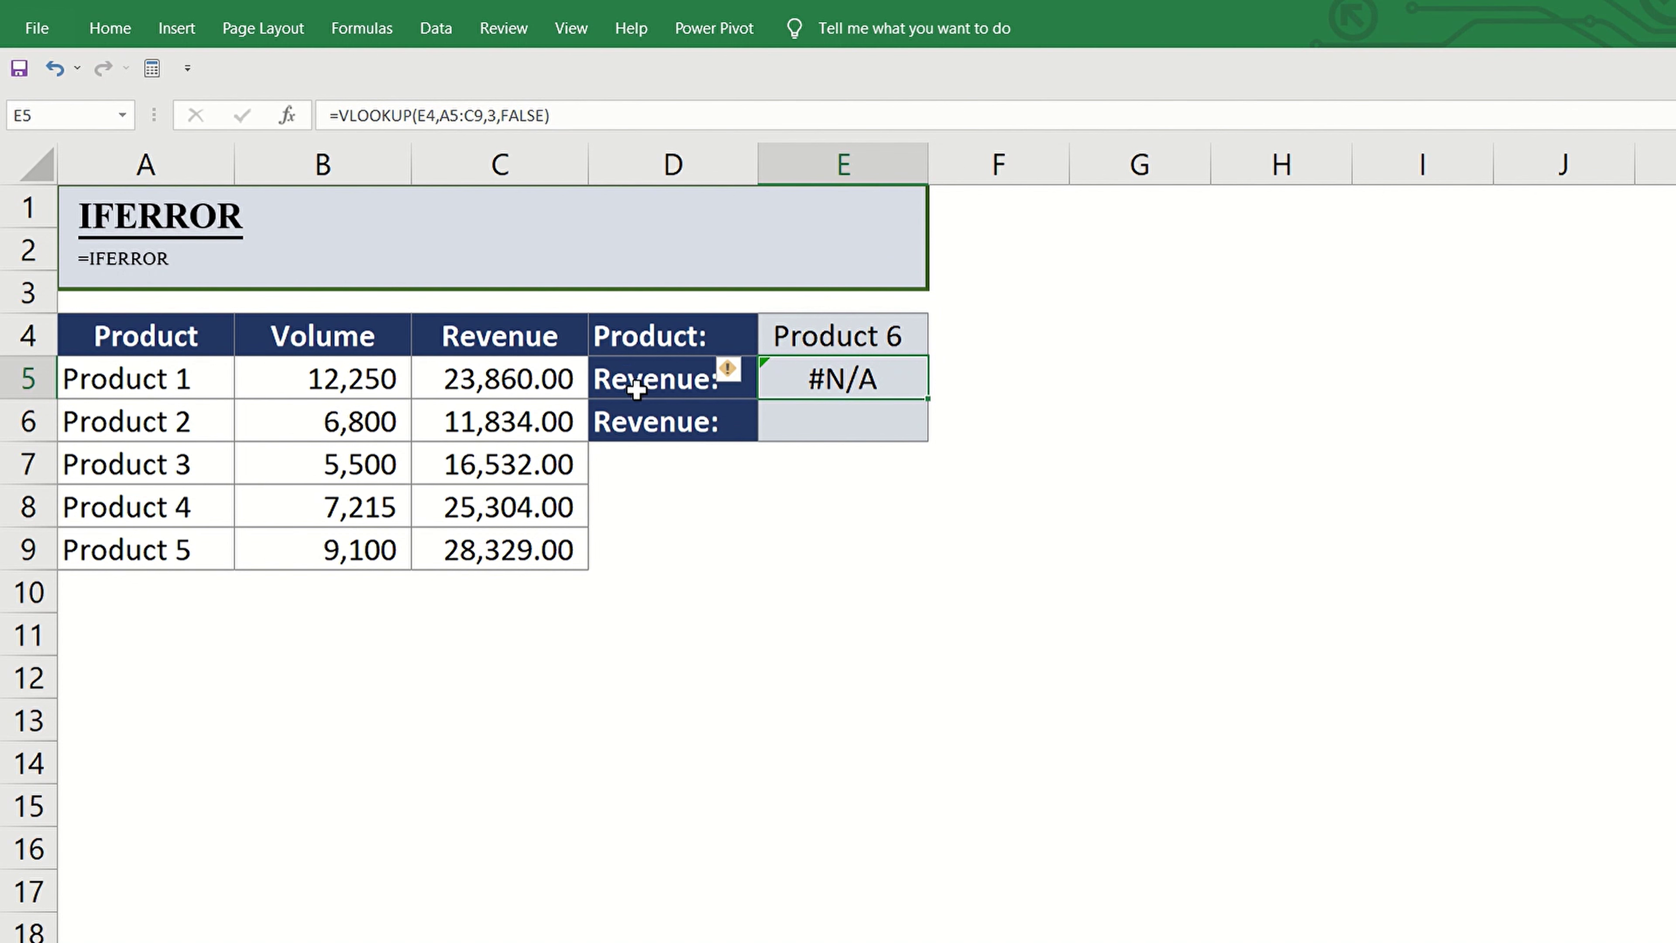
click(790, 416)
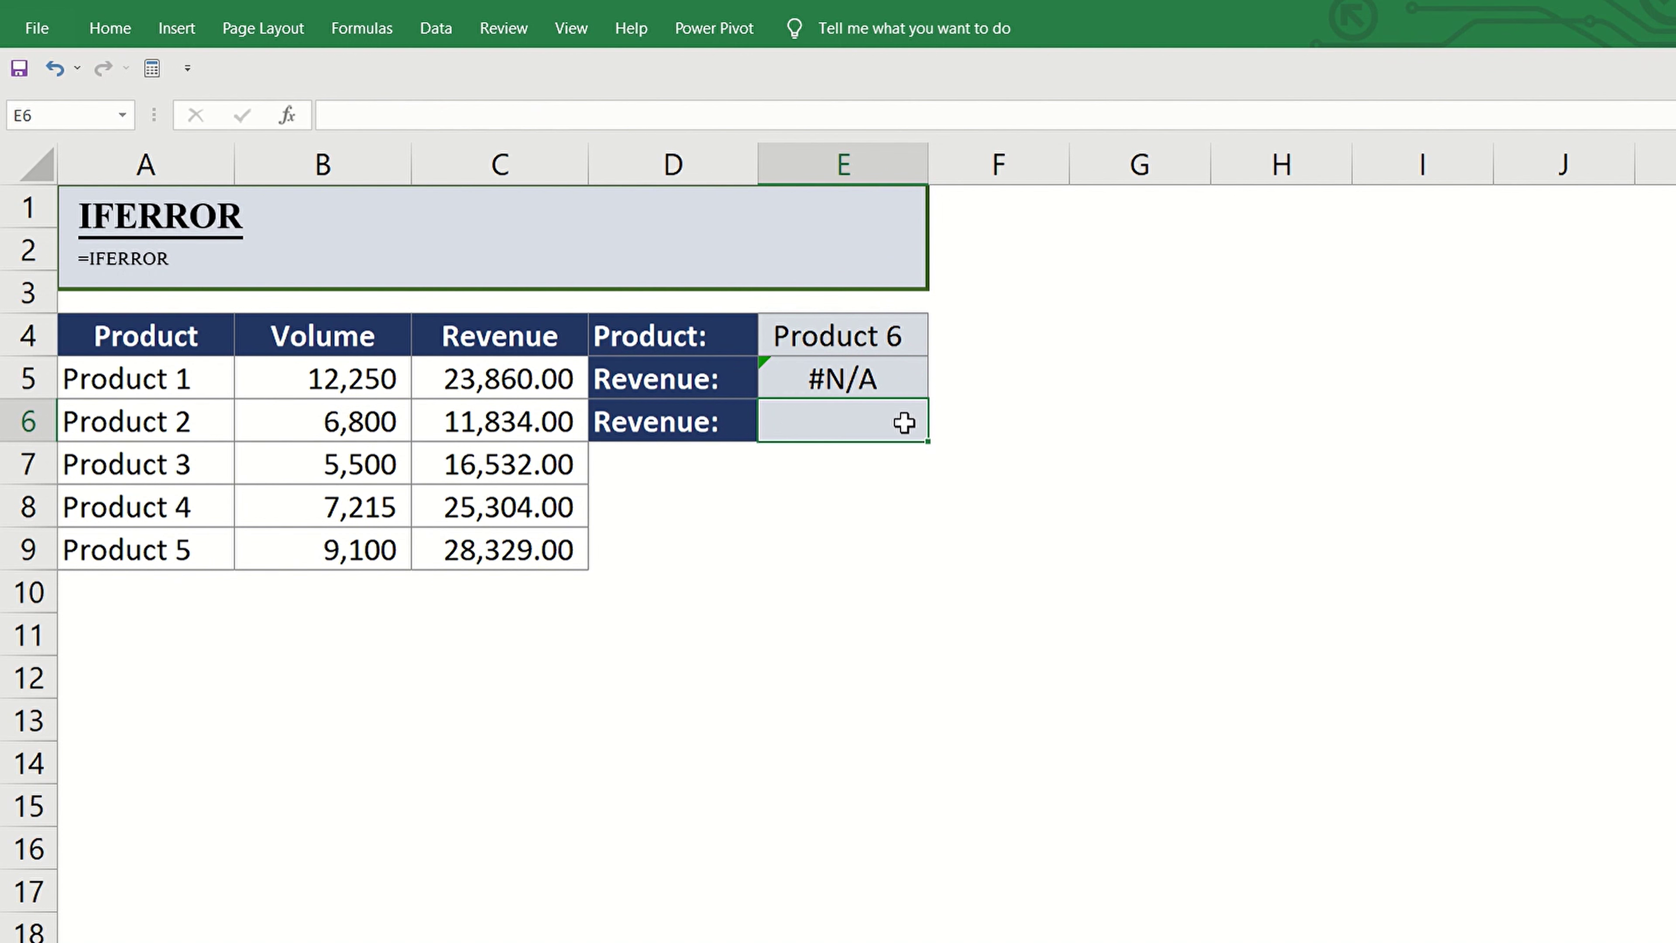
Type =IFERROR(VLOOKUP(E4,A5:C9,3,FALSE),0) into E6 without confirming it yet.
text(=I)
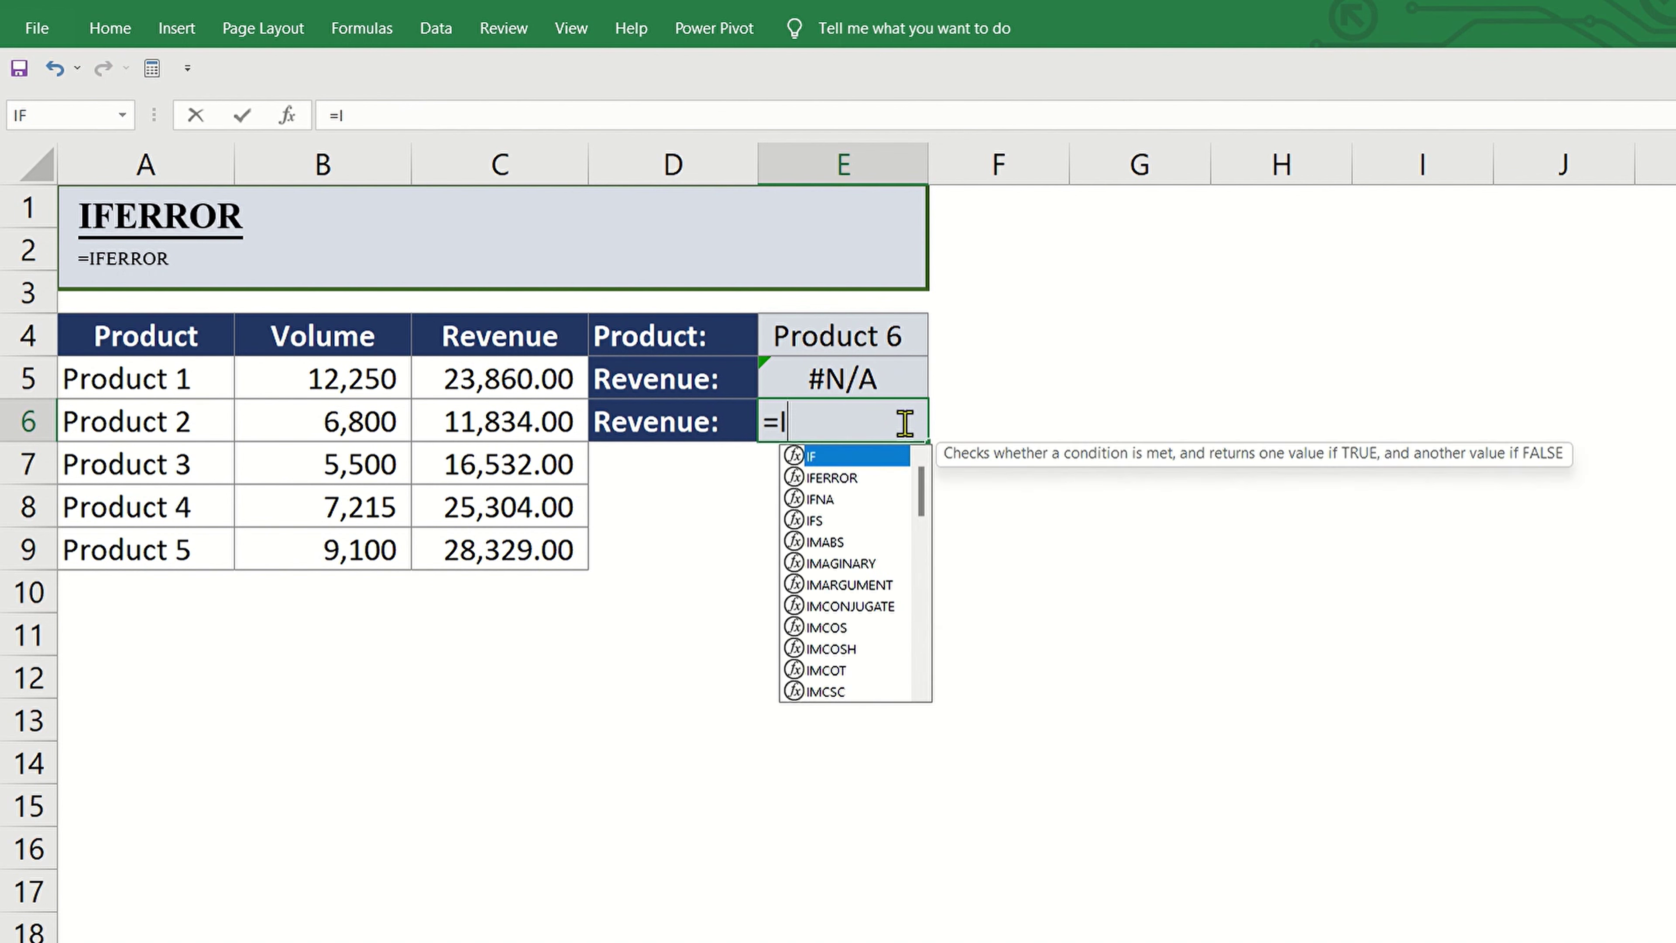
text(FERR)
key(Tab)
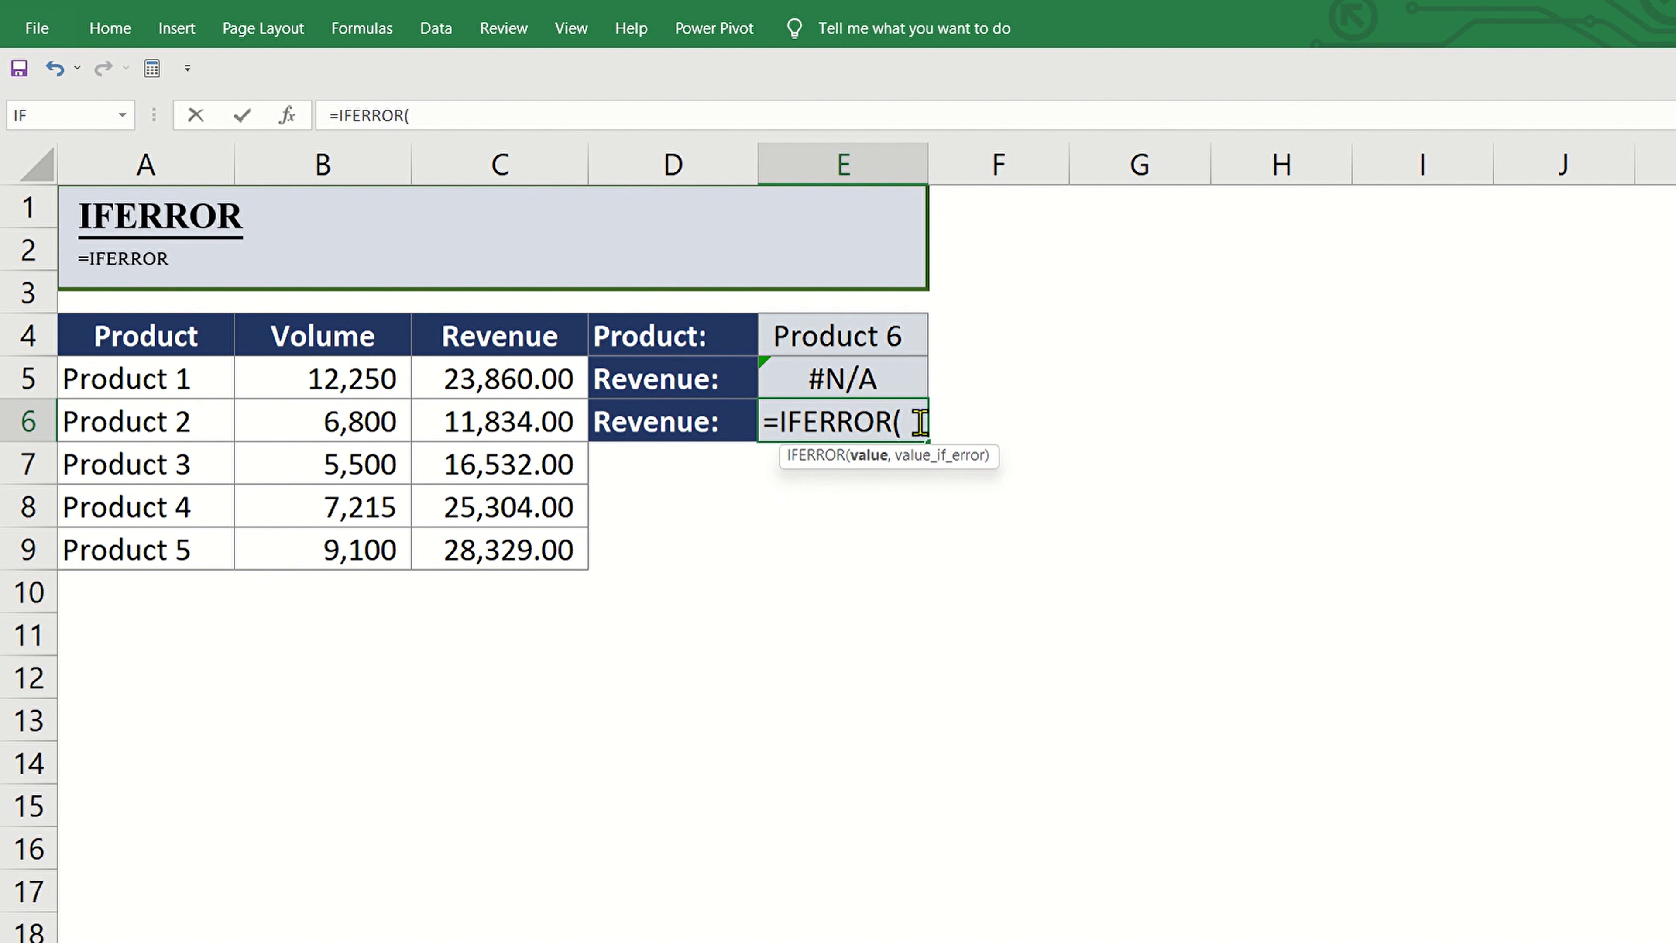
text(VLOOK)
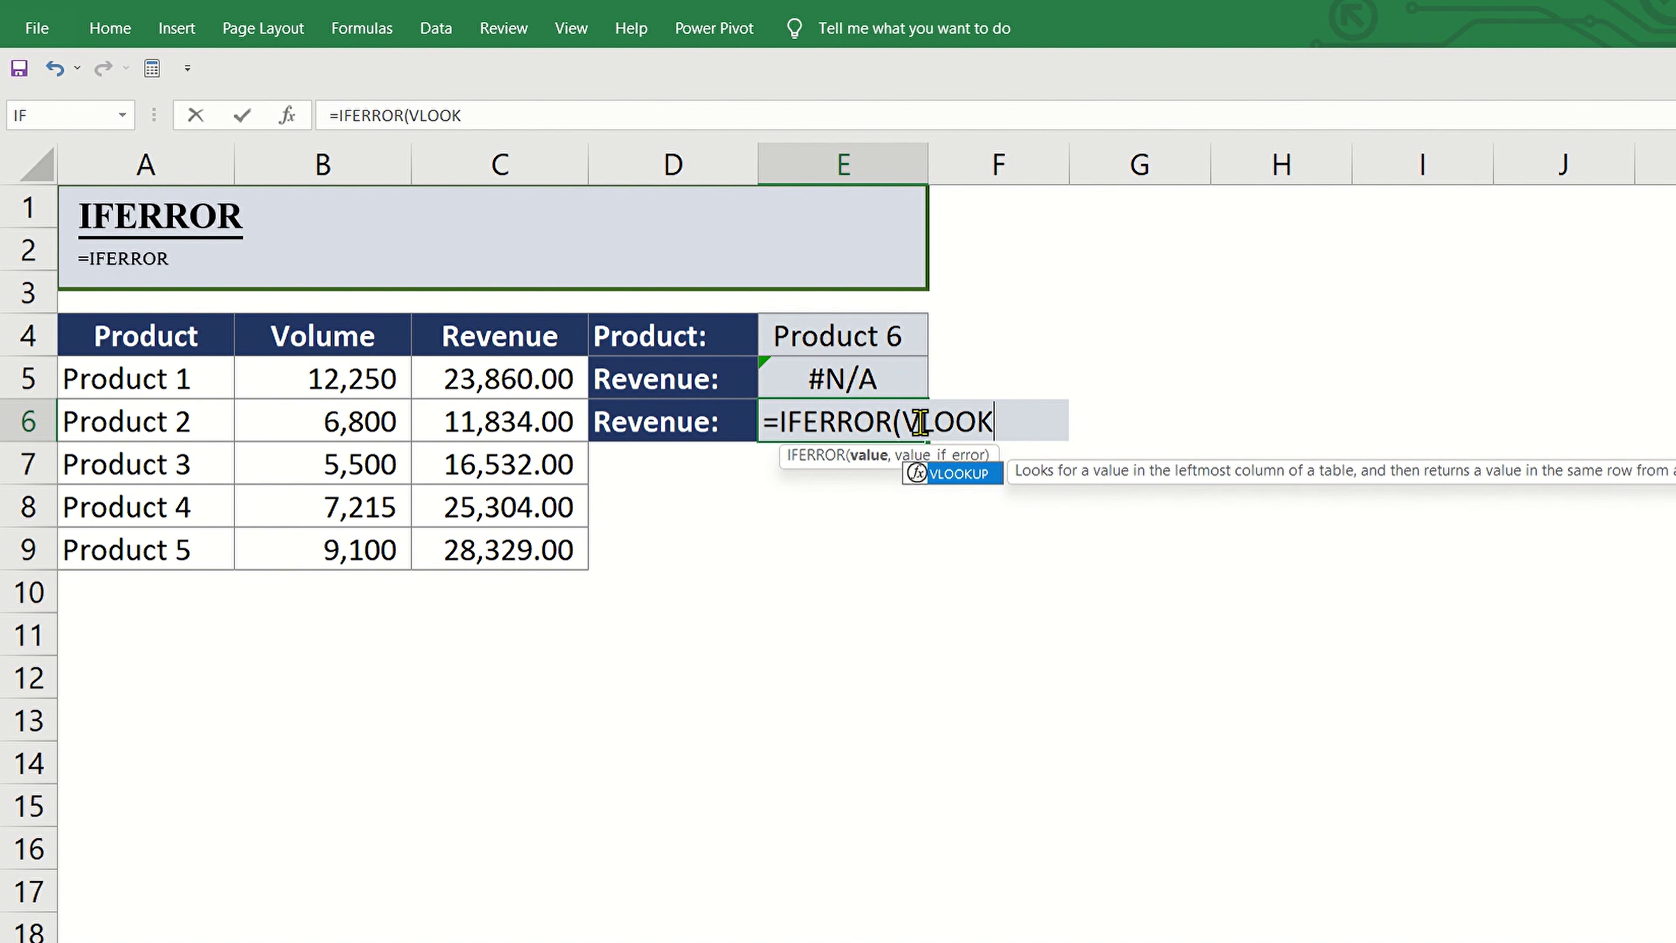
text(UP()
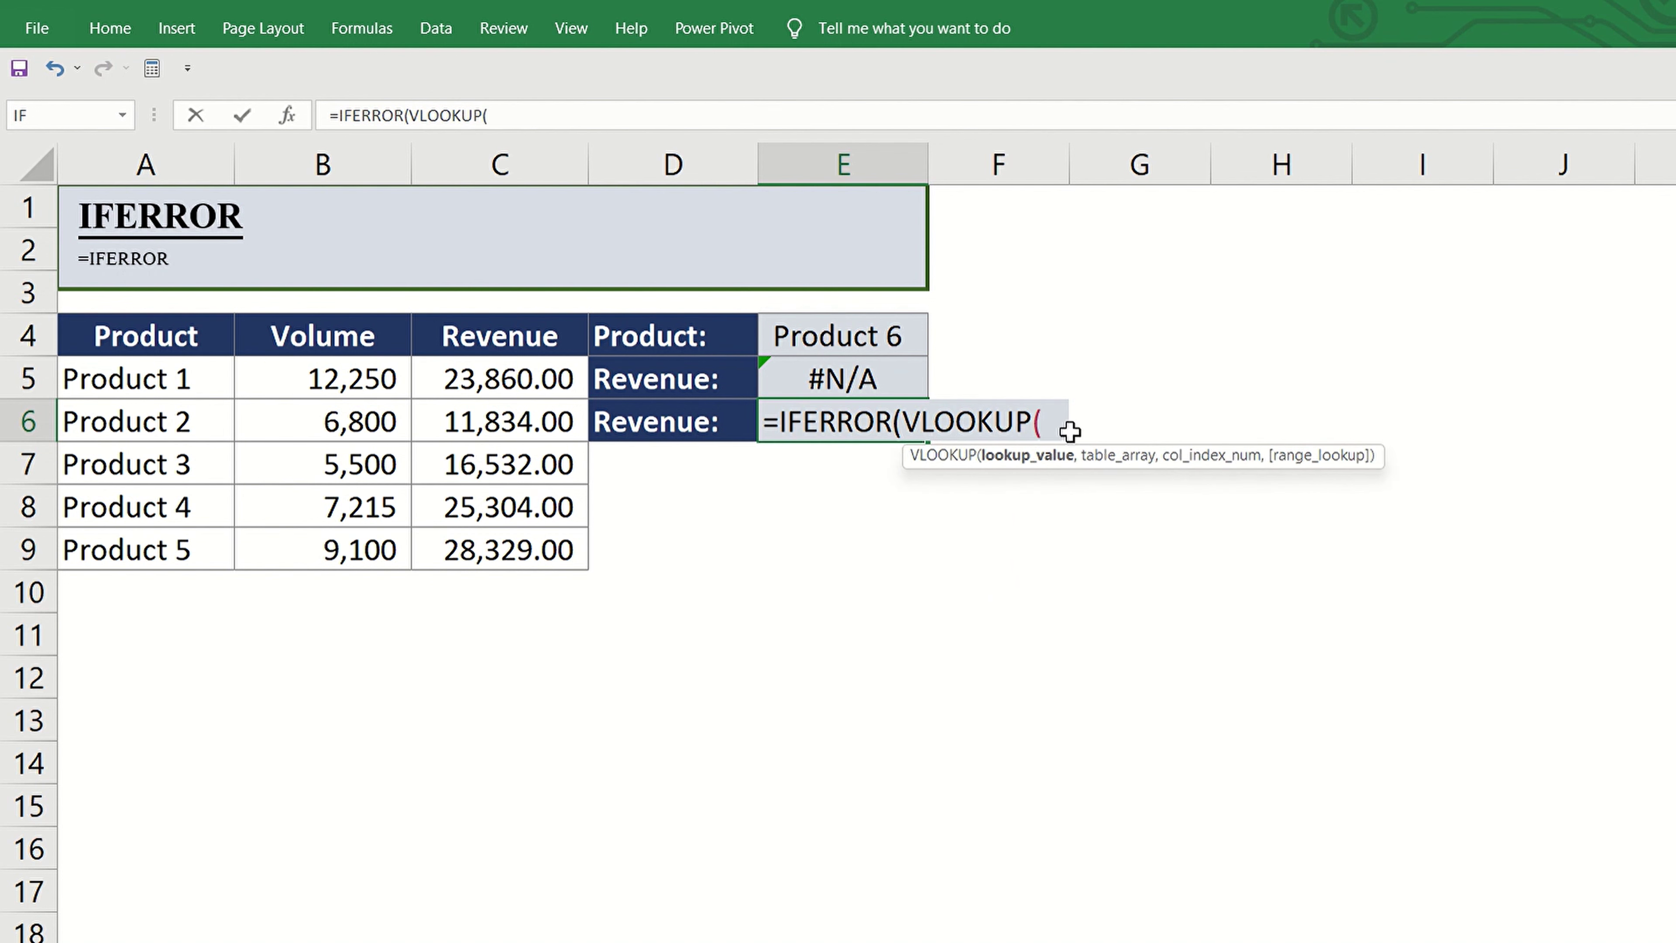
click(863, 334)
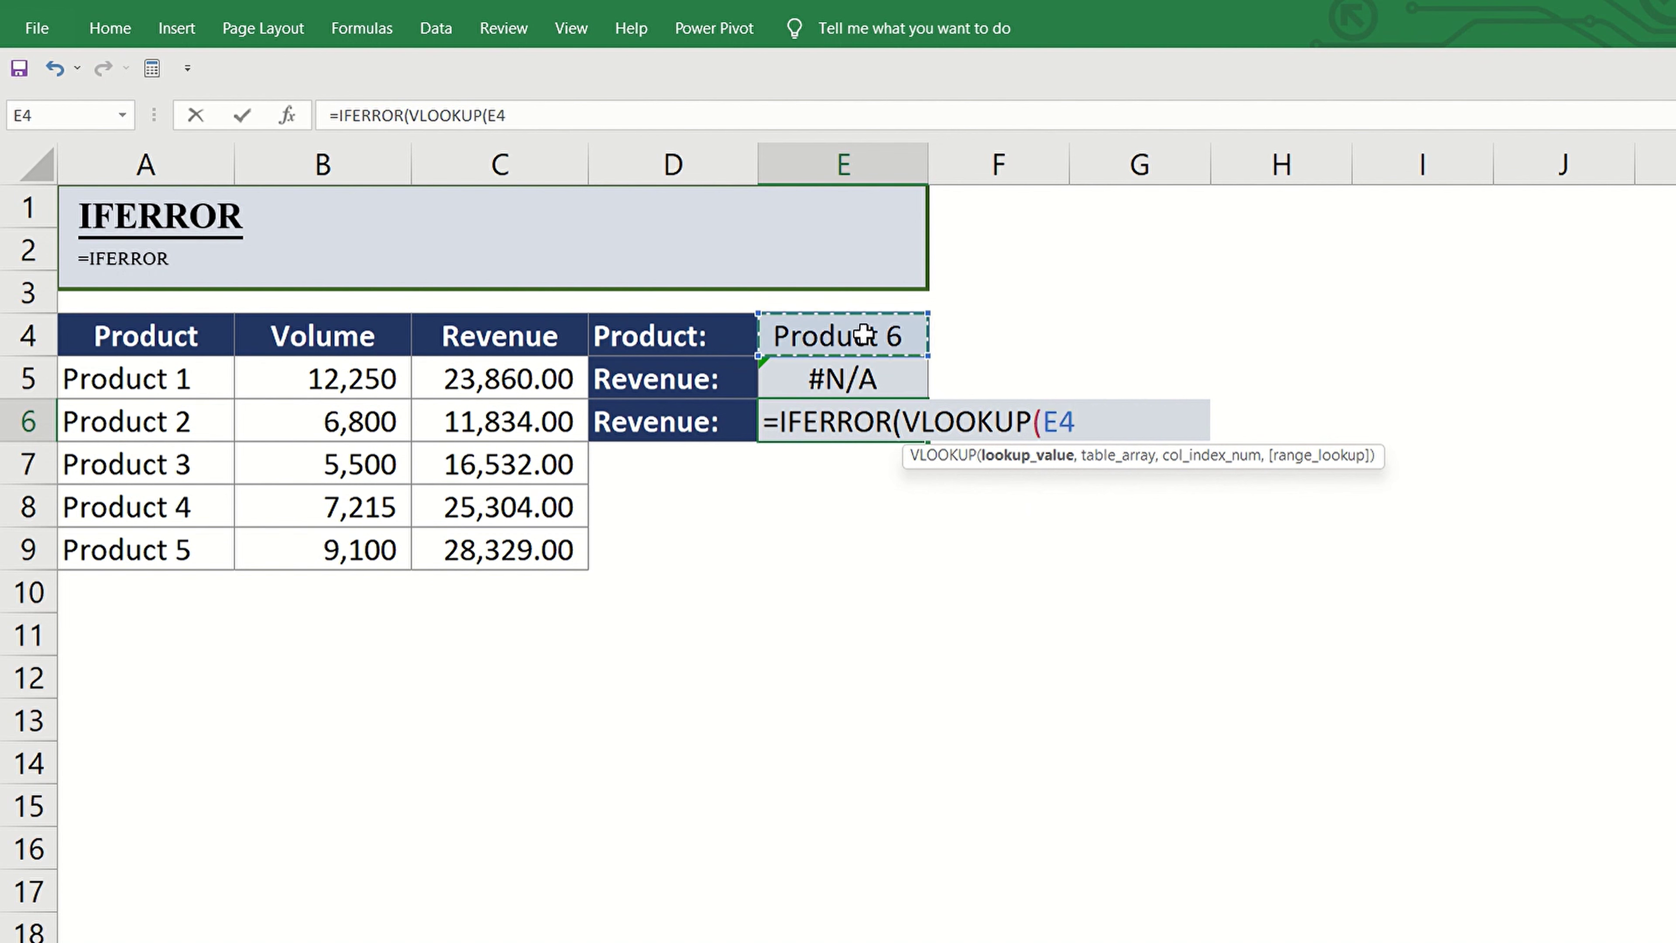
text(,)
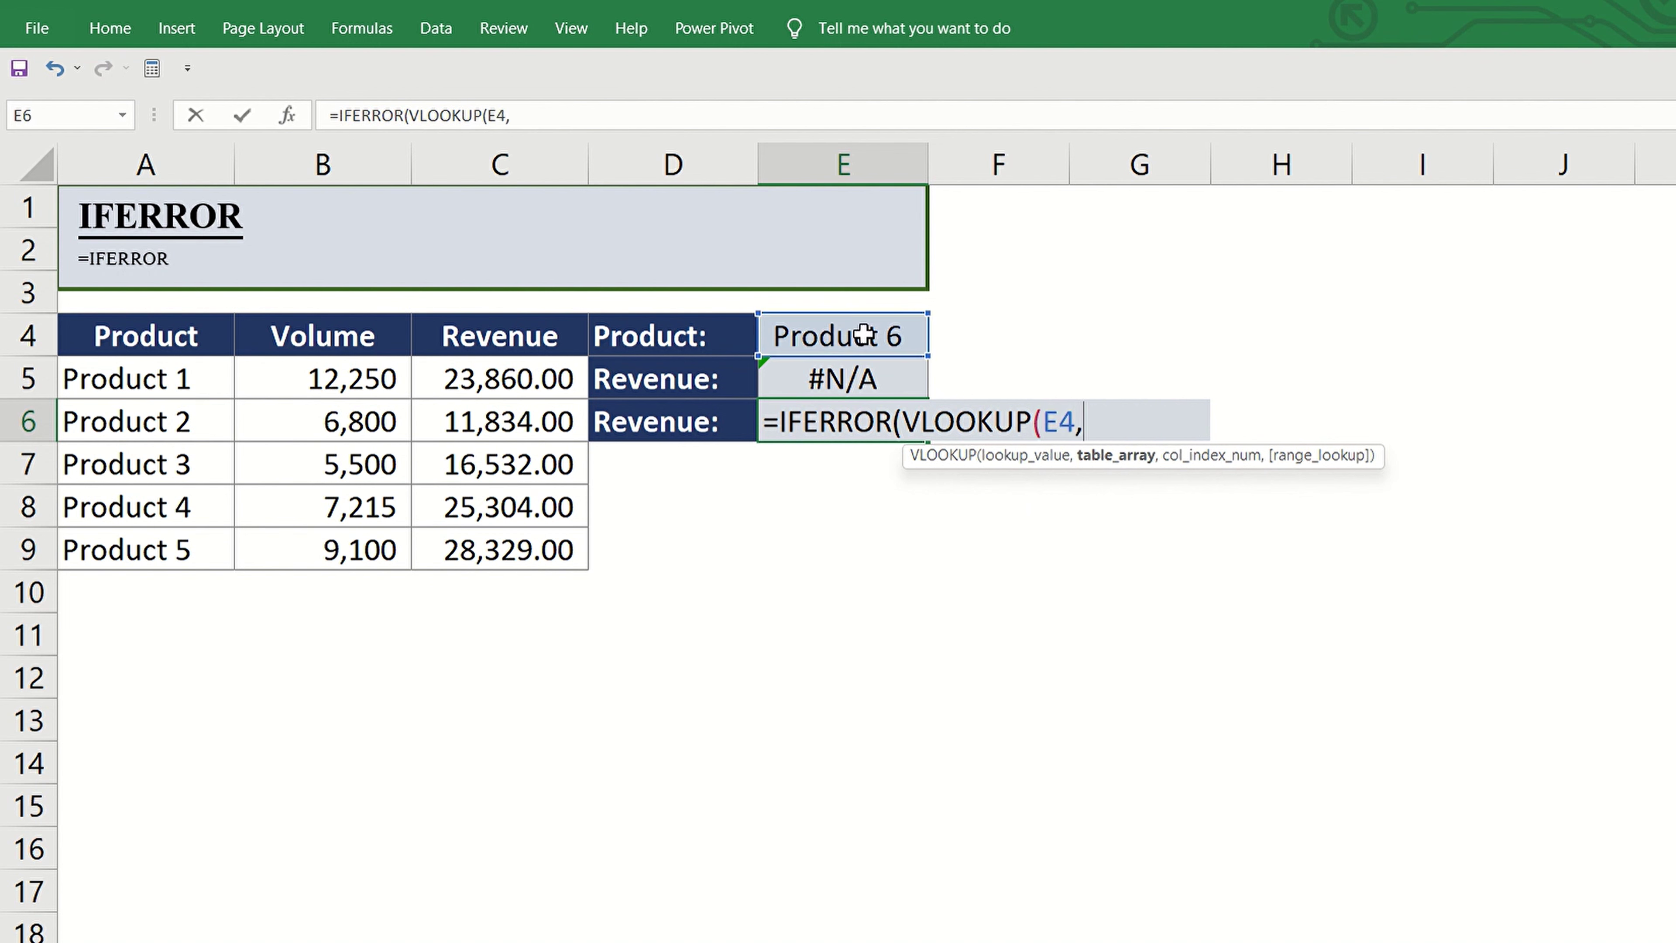
click(191, 386)
key(ctrl+shift+Down)
key(shift+Right)
key(shift+Right)
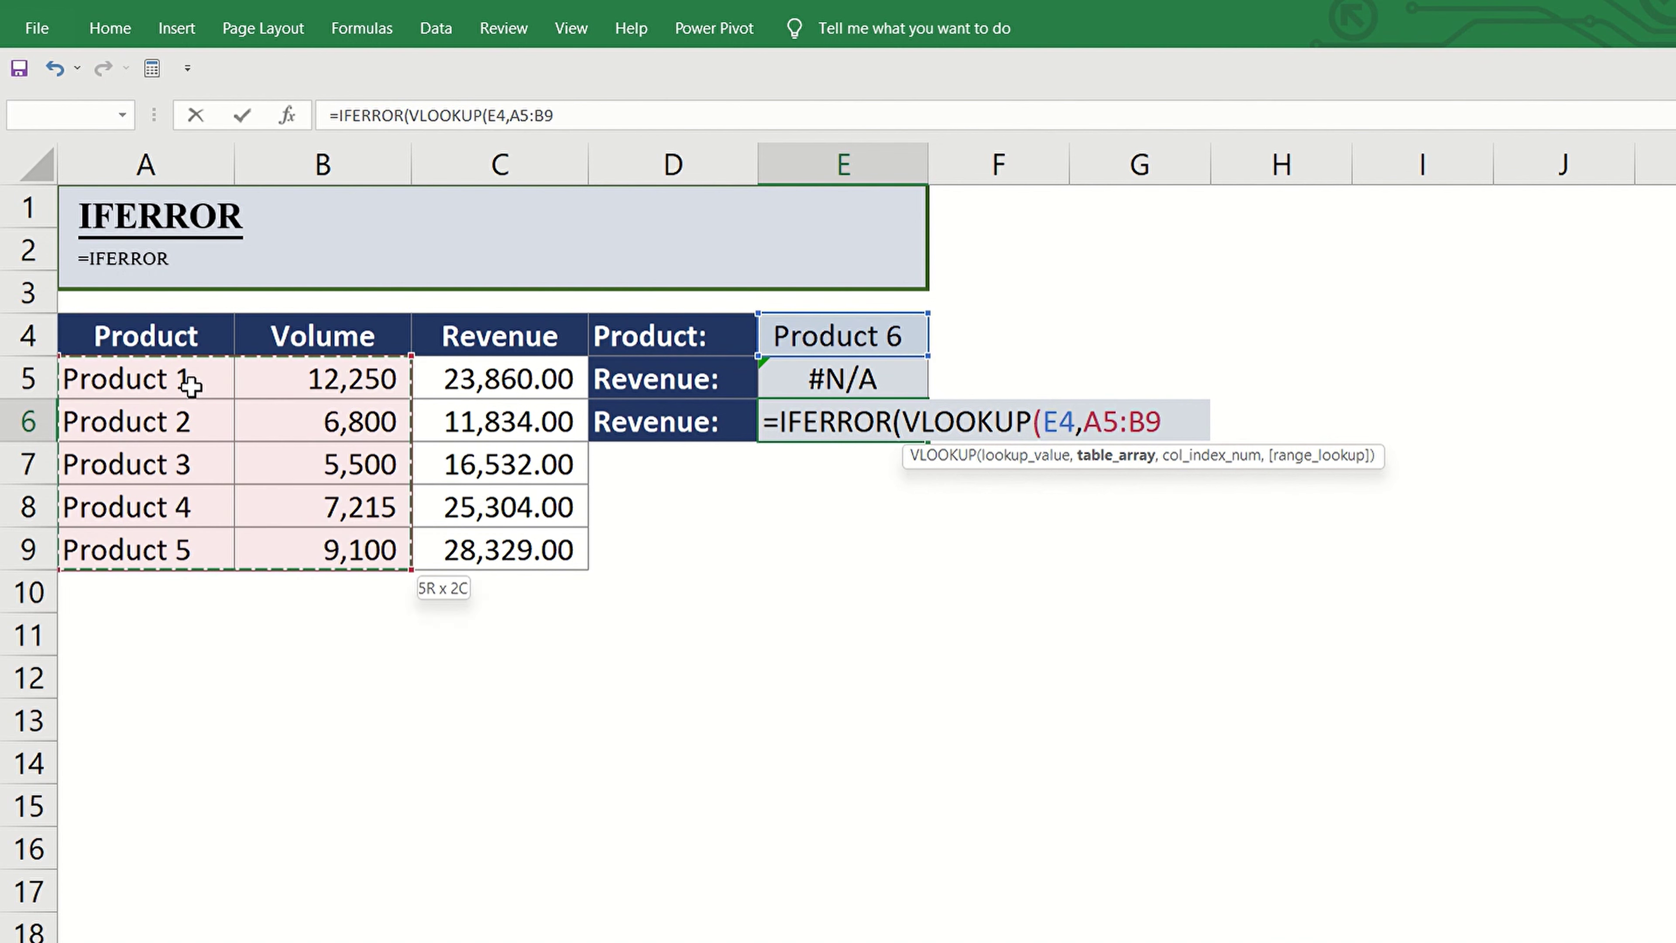
text(,3)
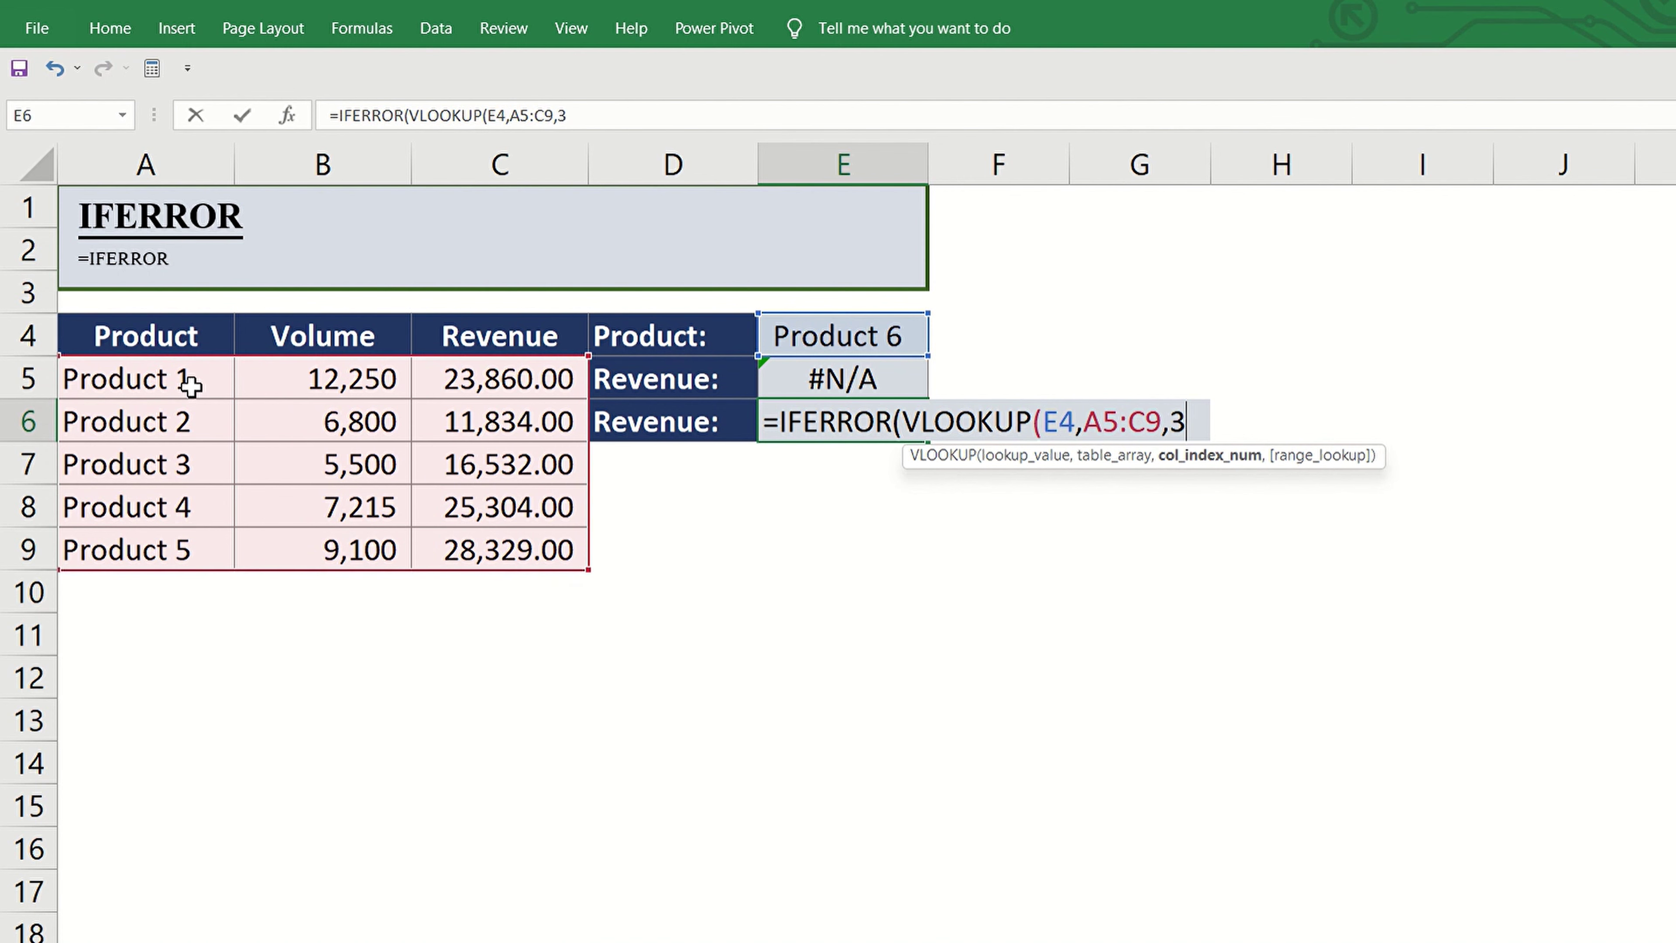
text(,FALSE)
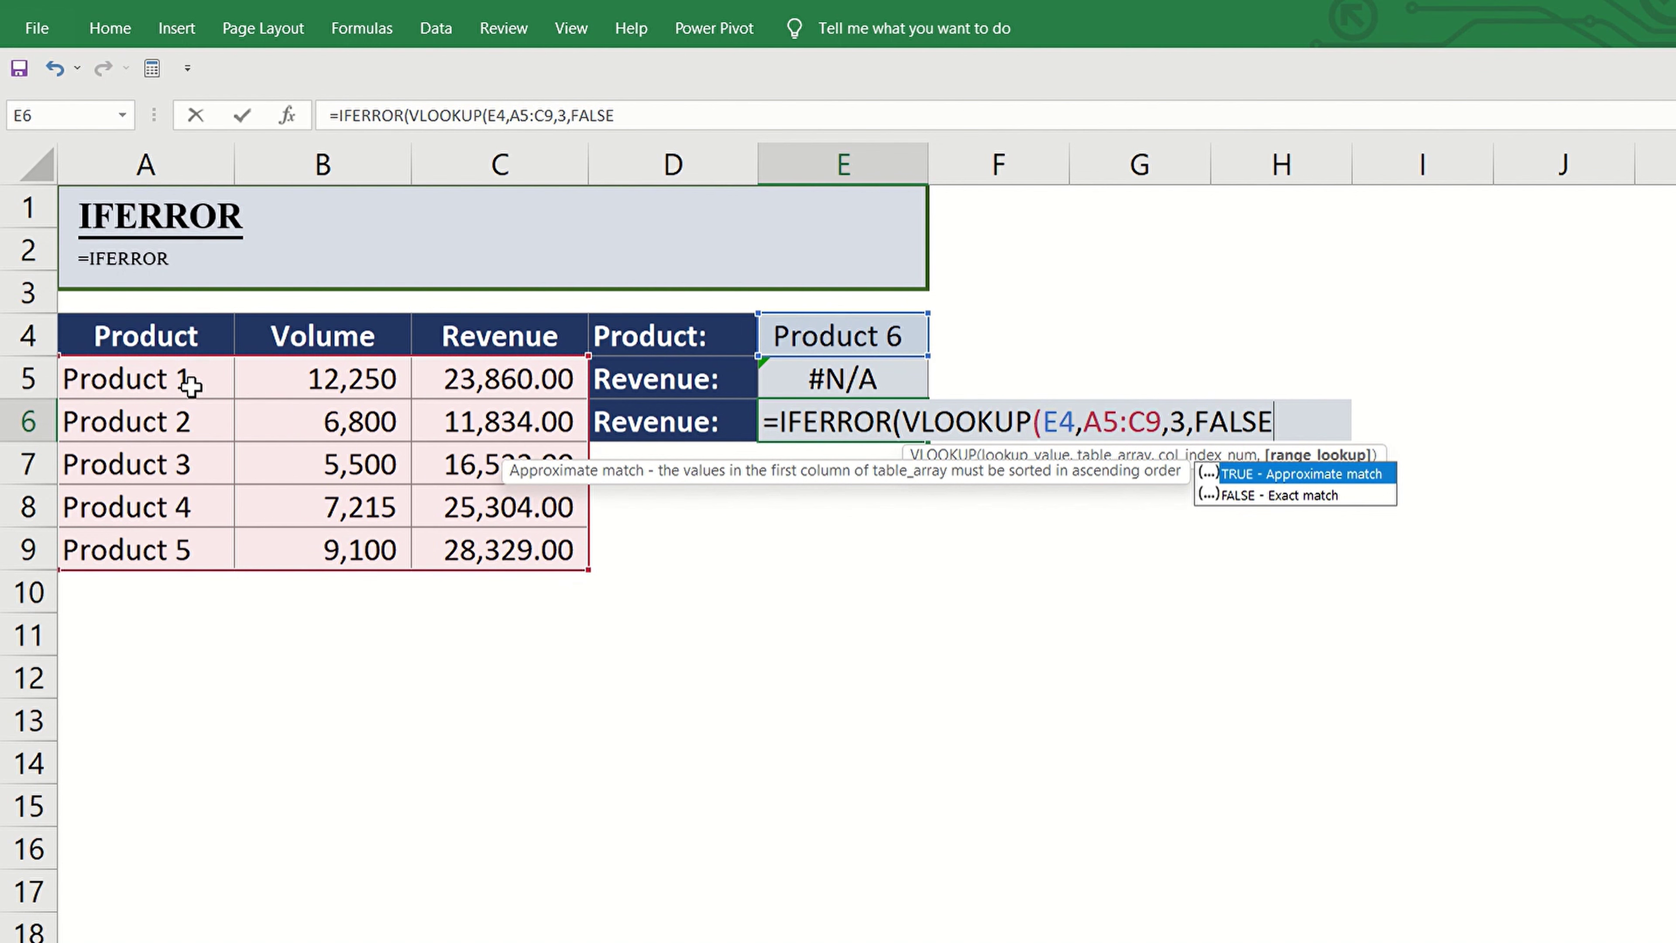
text())
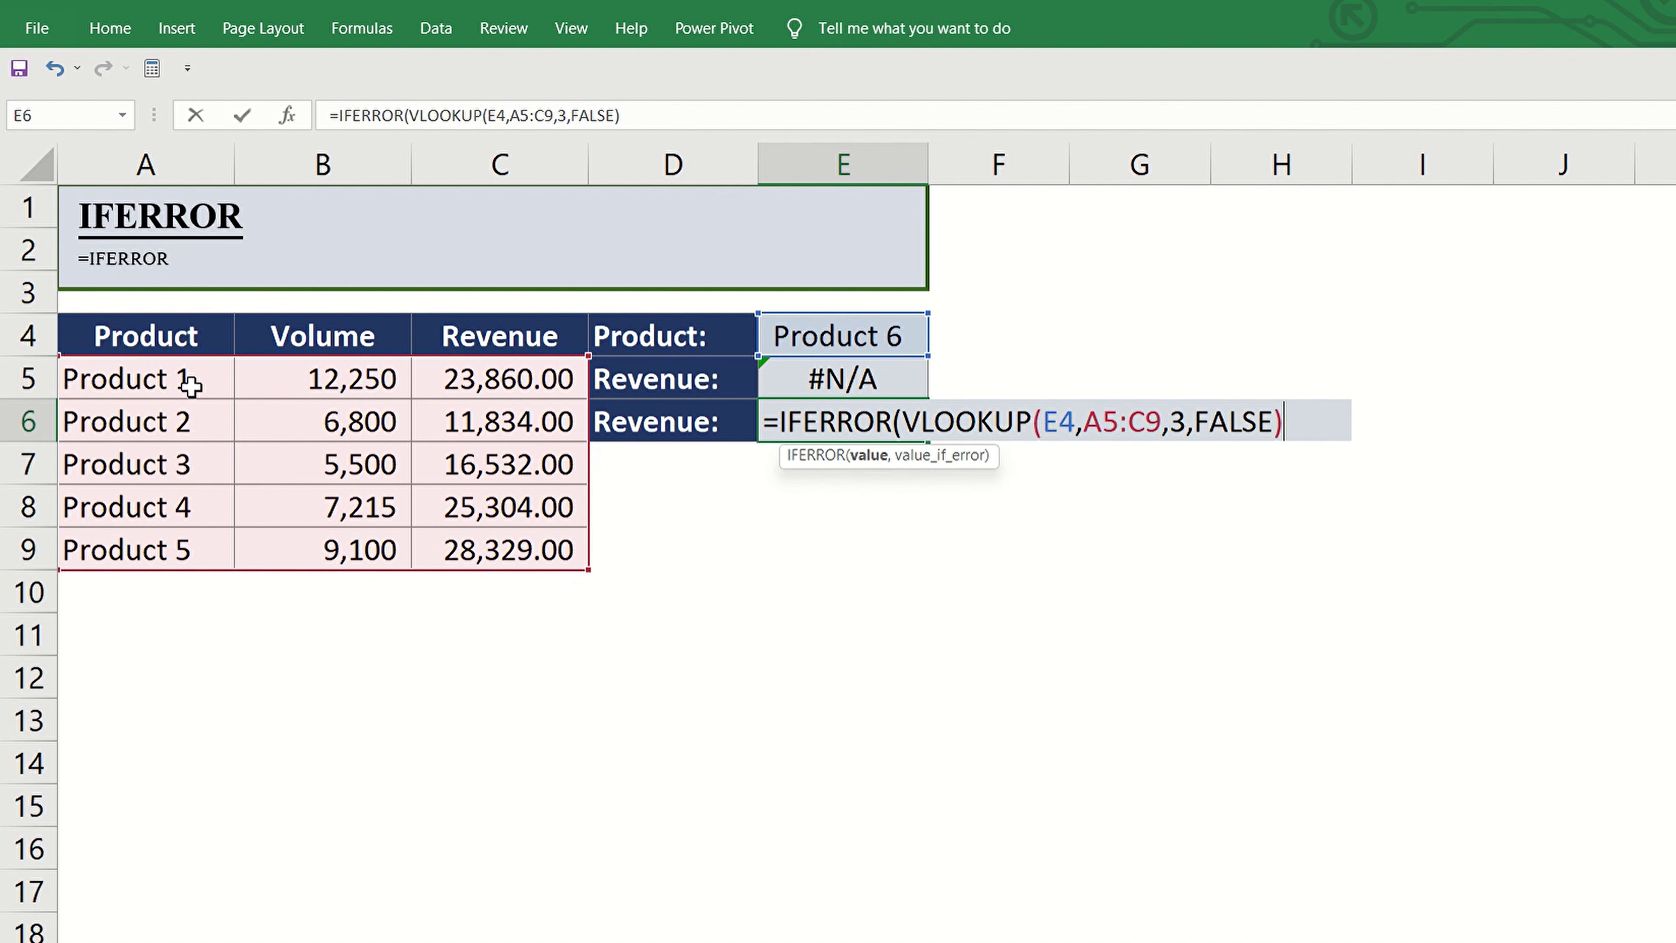
text(,)
text(0)
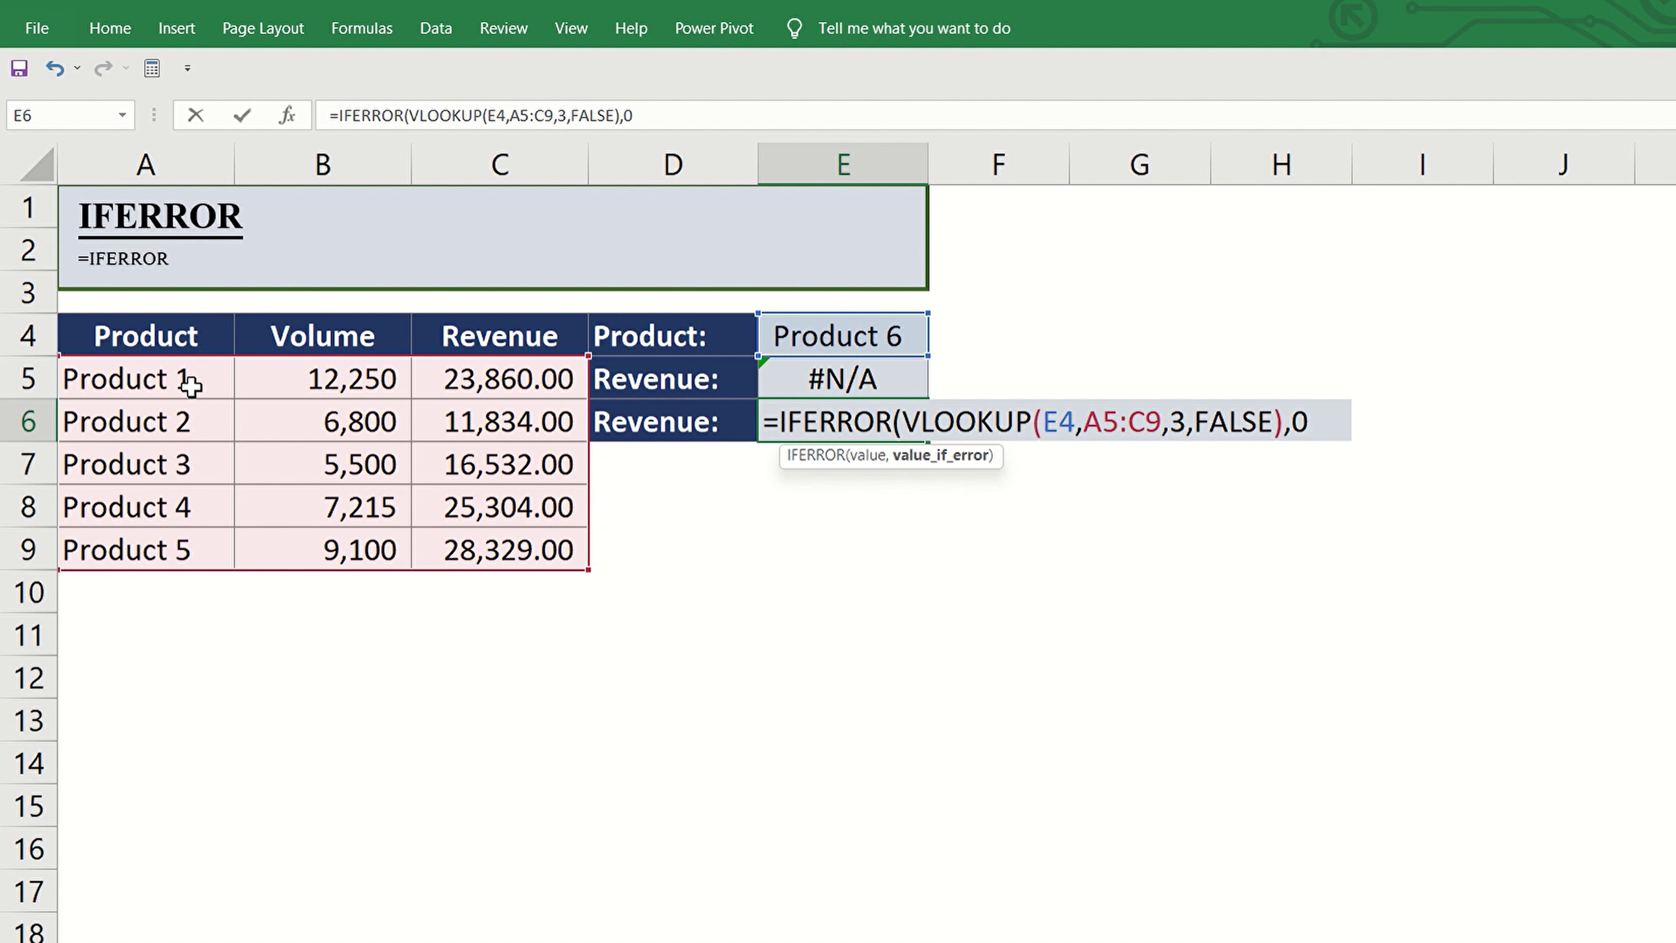
text())
Commit E6's formula, then replace its 0 fallback with "NONE" so it displays NONE.
key(Return)
click(910, 422)
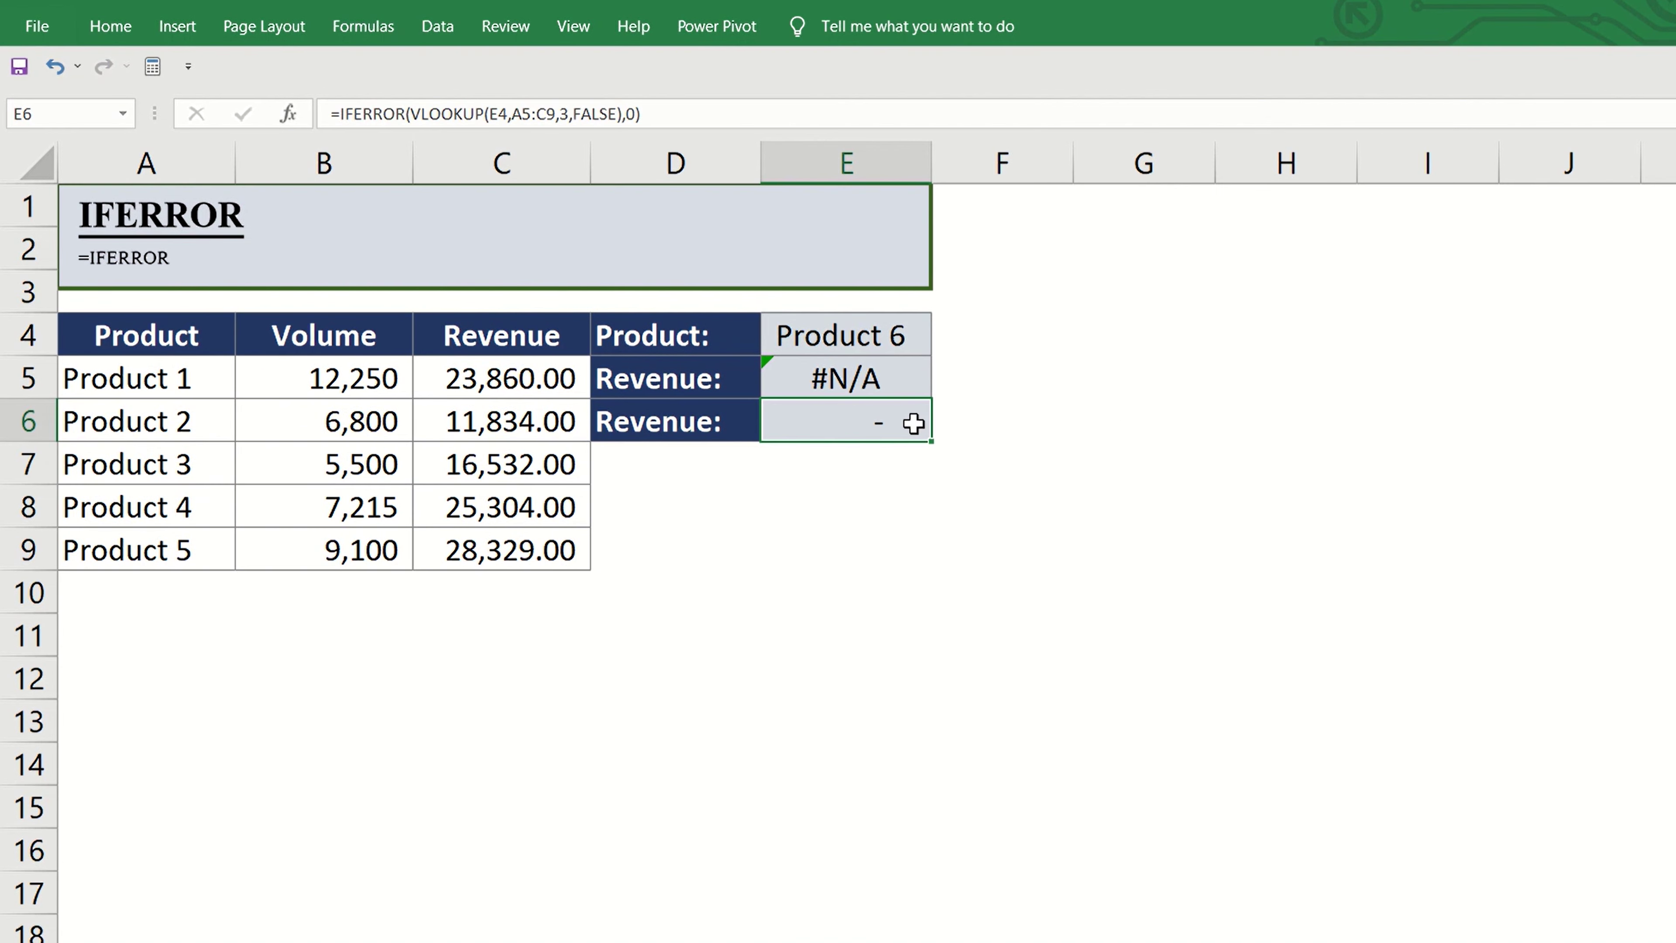
double_click(913, 424)
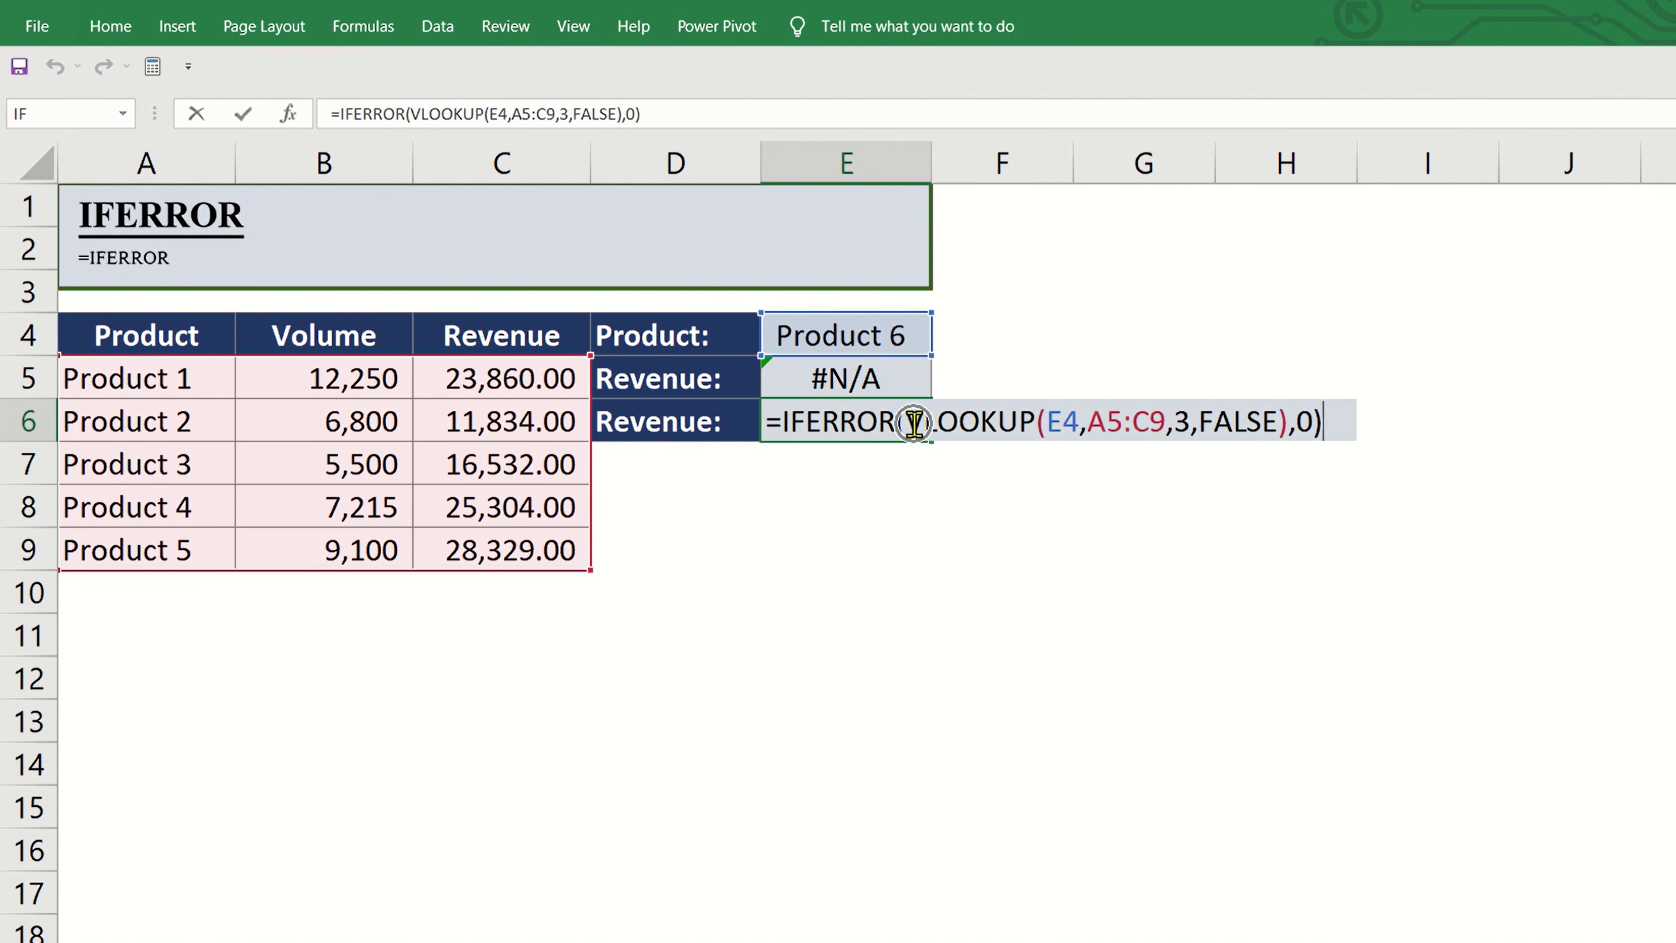
key(BackSpace)
key(BackSpace)
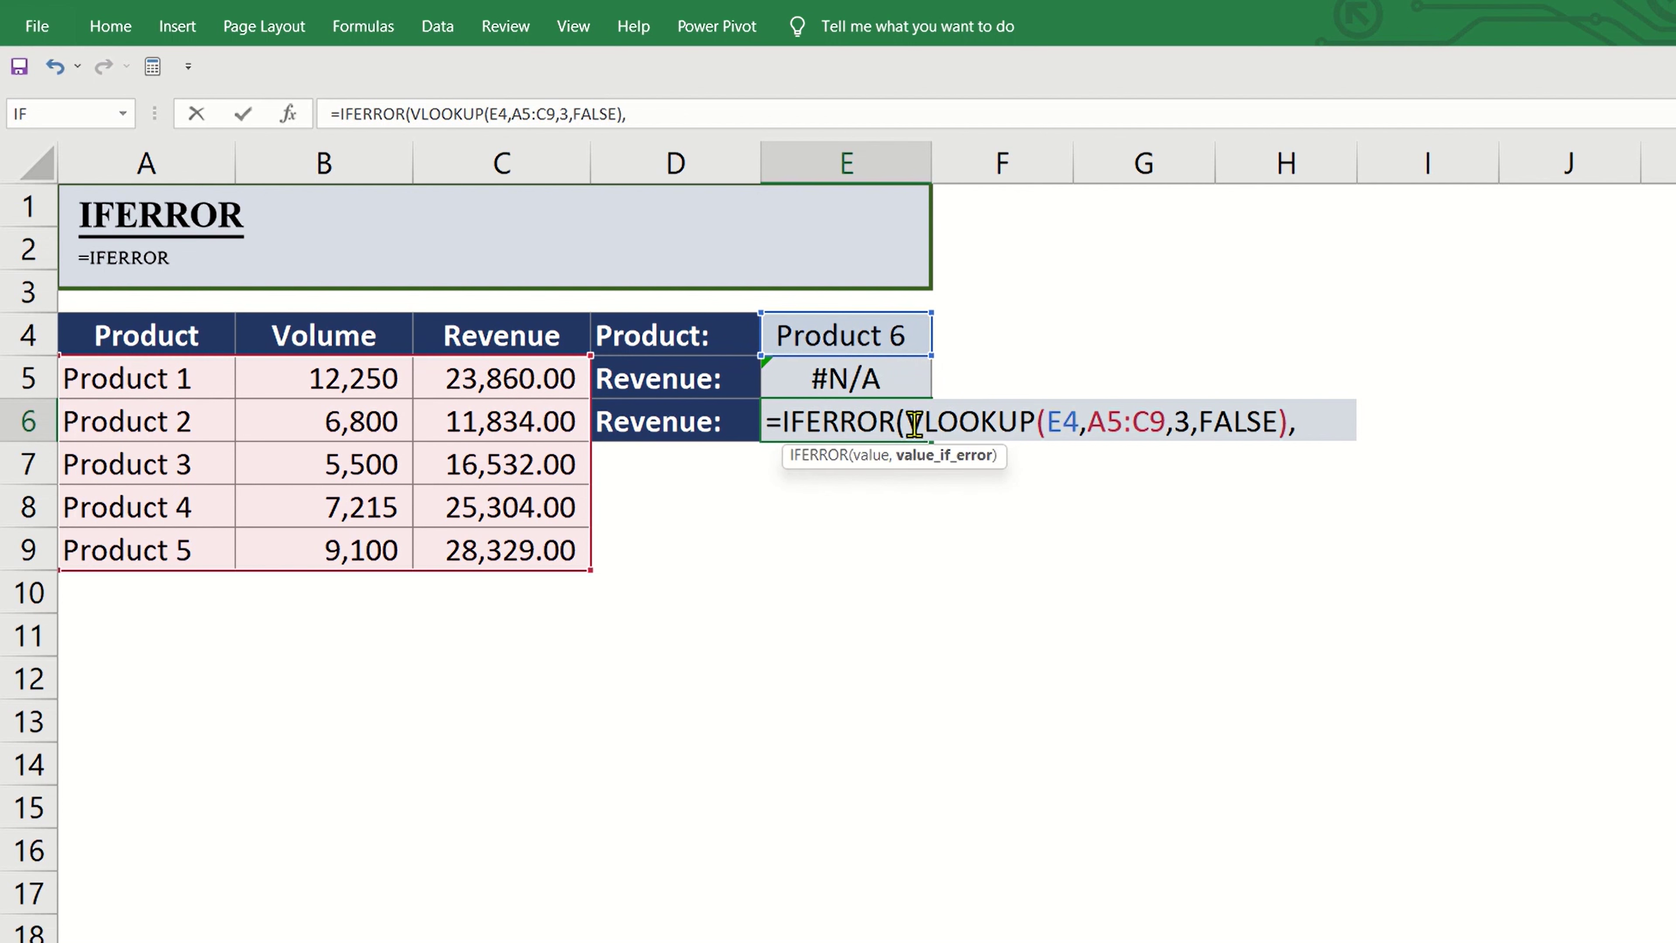
text("NONE)
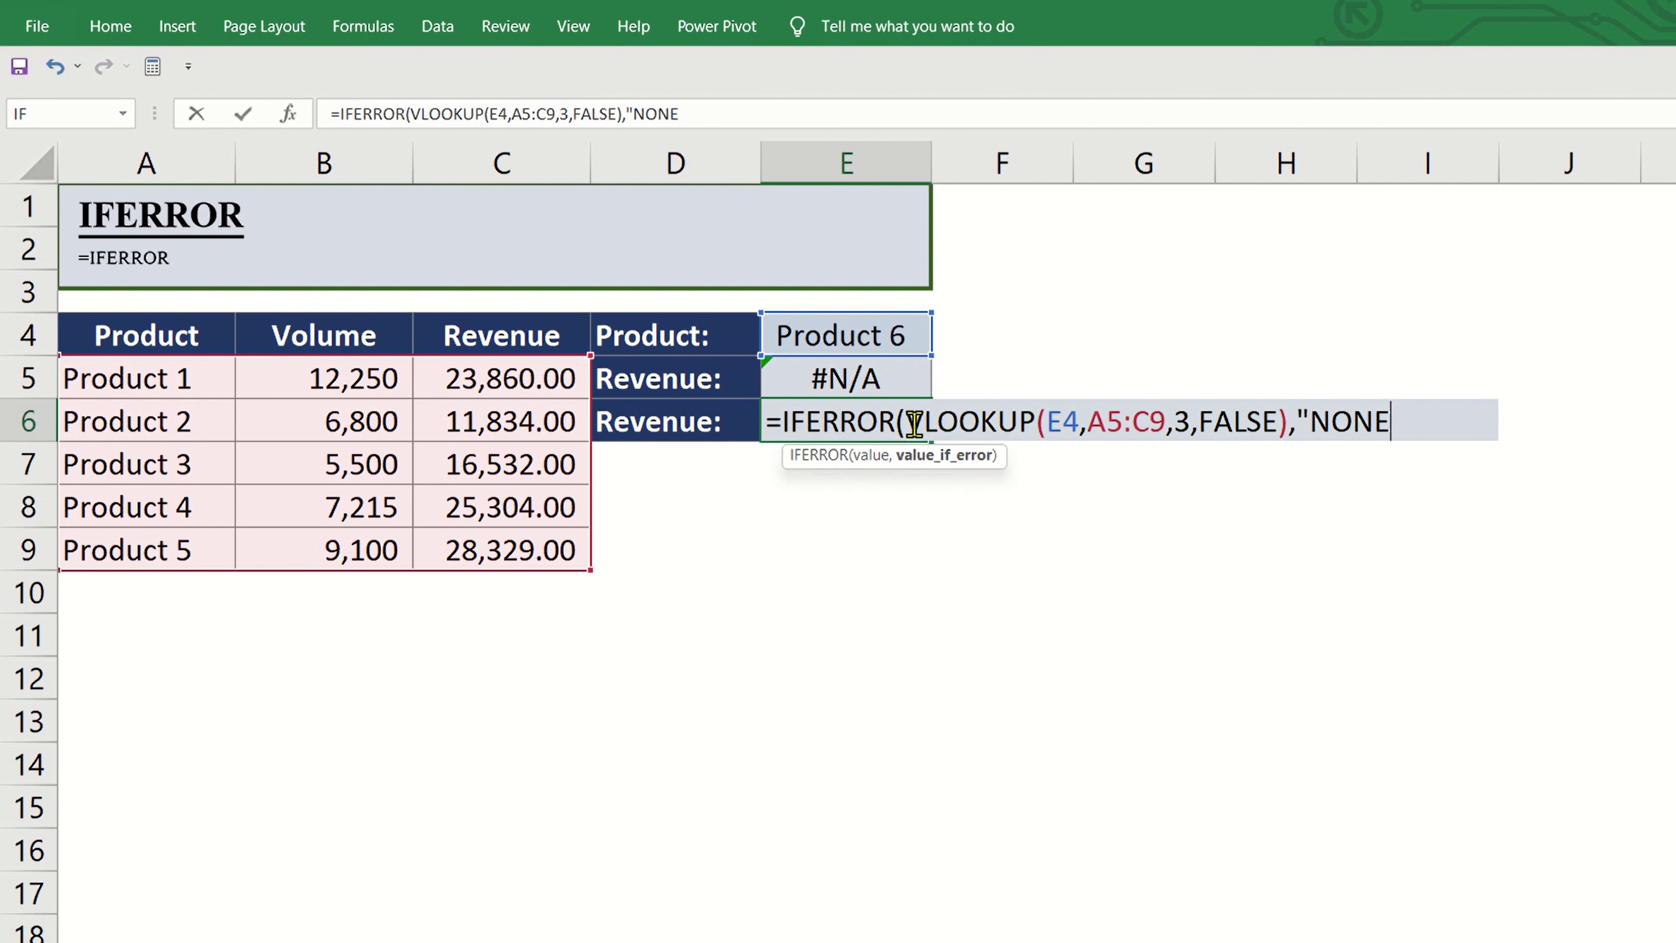
text("))
key(Return)
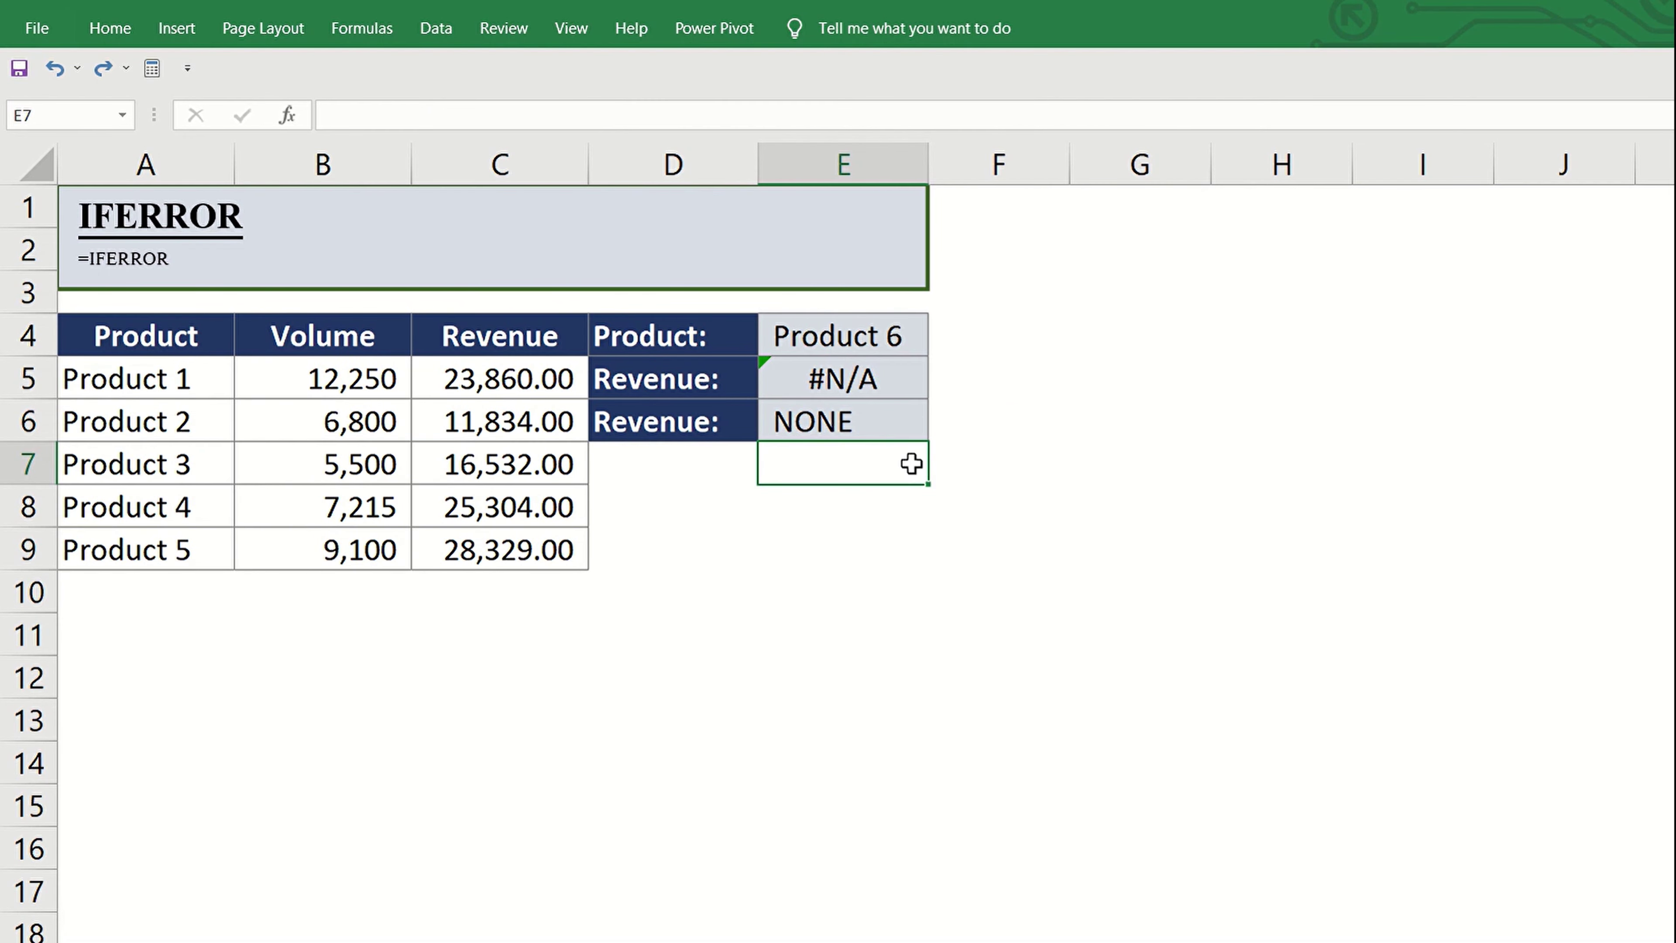
key(Up)
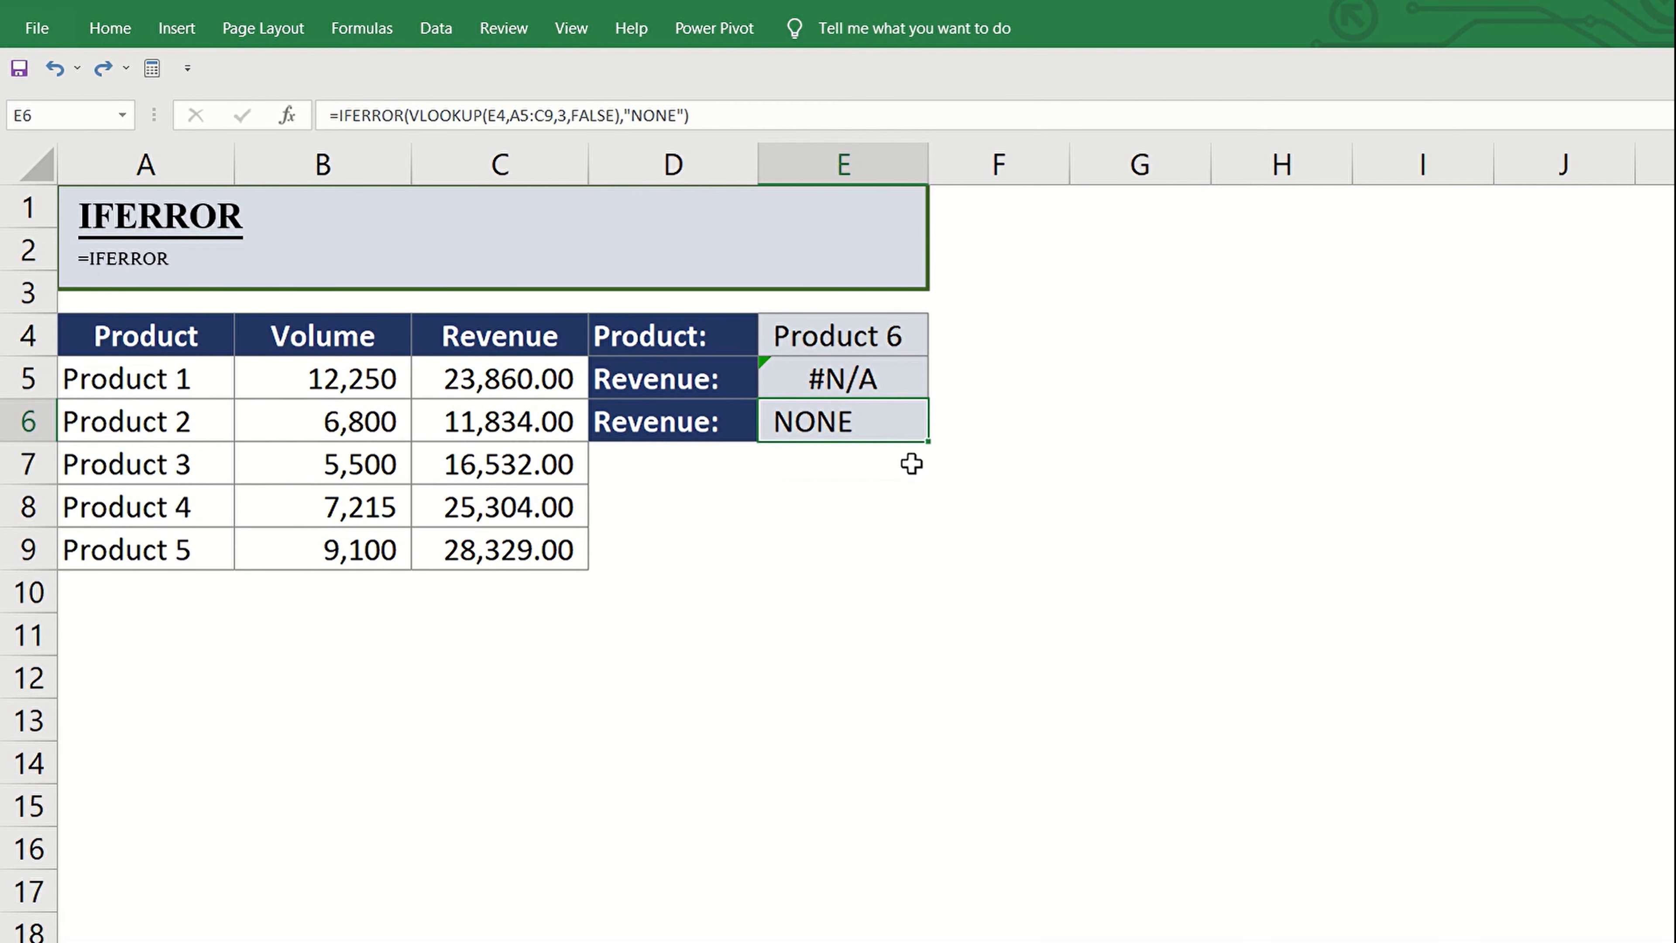
key(F2)
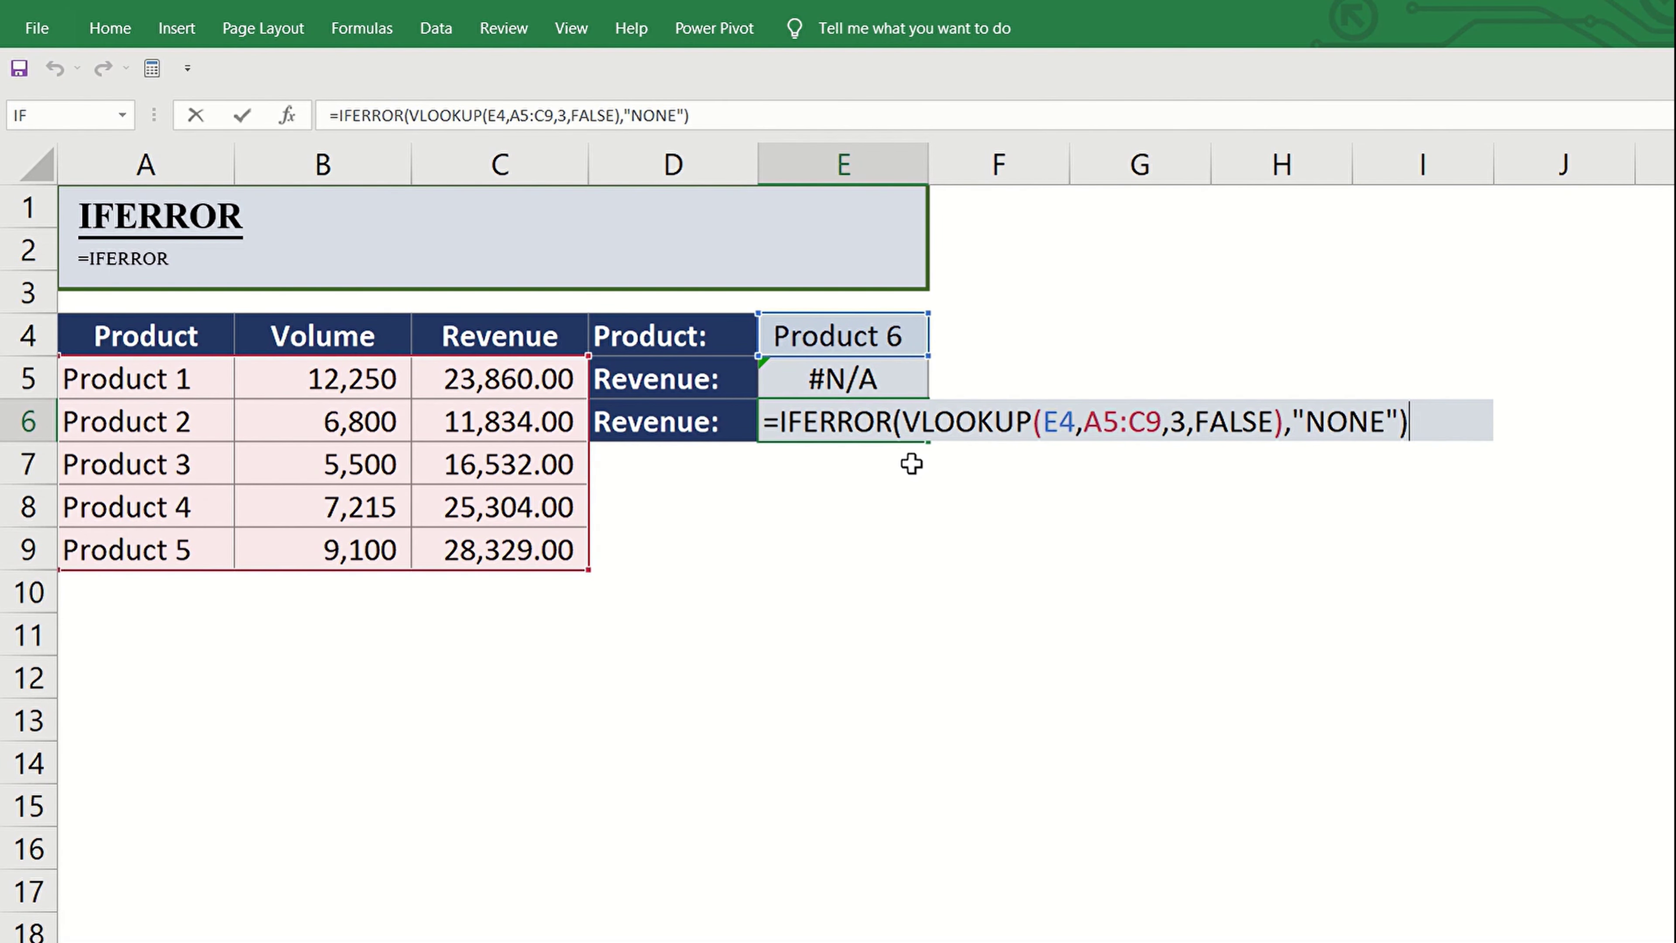
key(Escape)
Change the lookup product in E4 from Product 6 to Product 4, giving 25,304.00 in both cells.
key(Up)
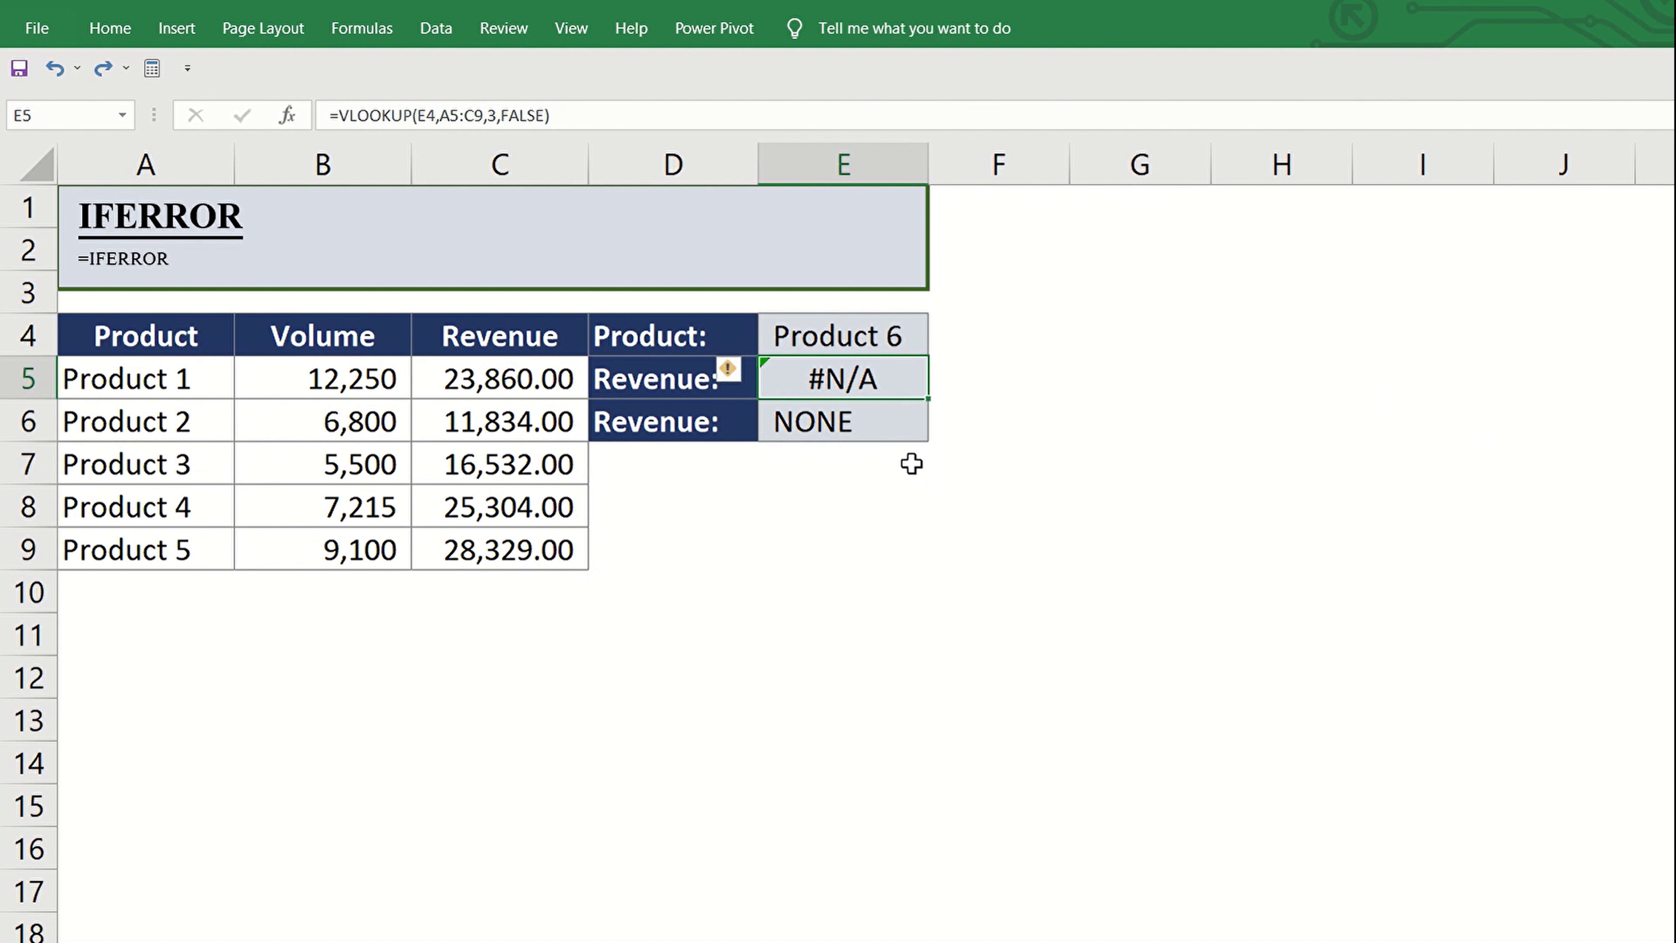
key(Up)
key(F2)
key(BackSpace)
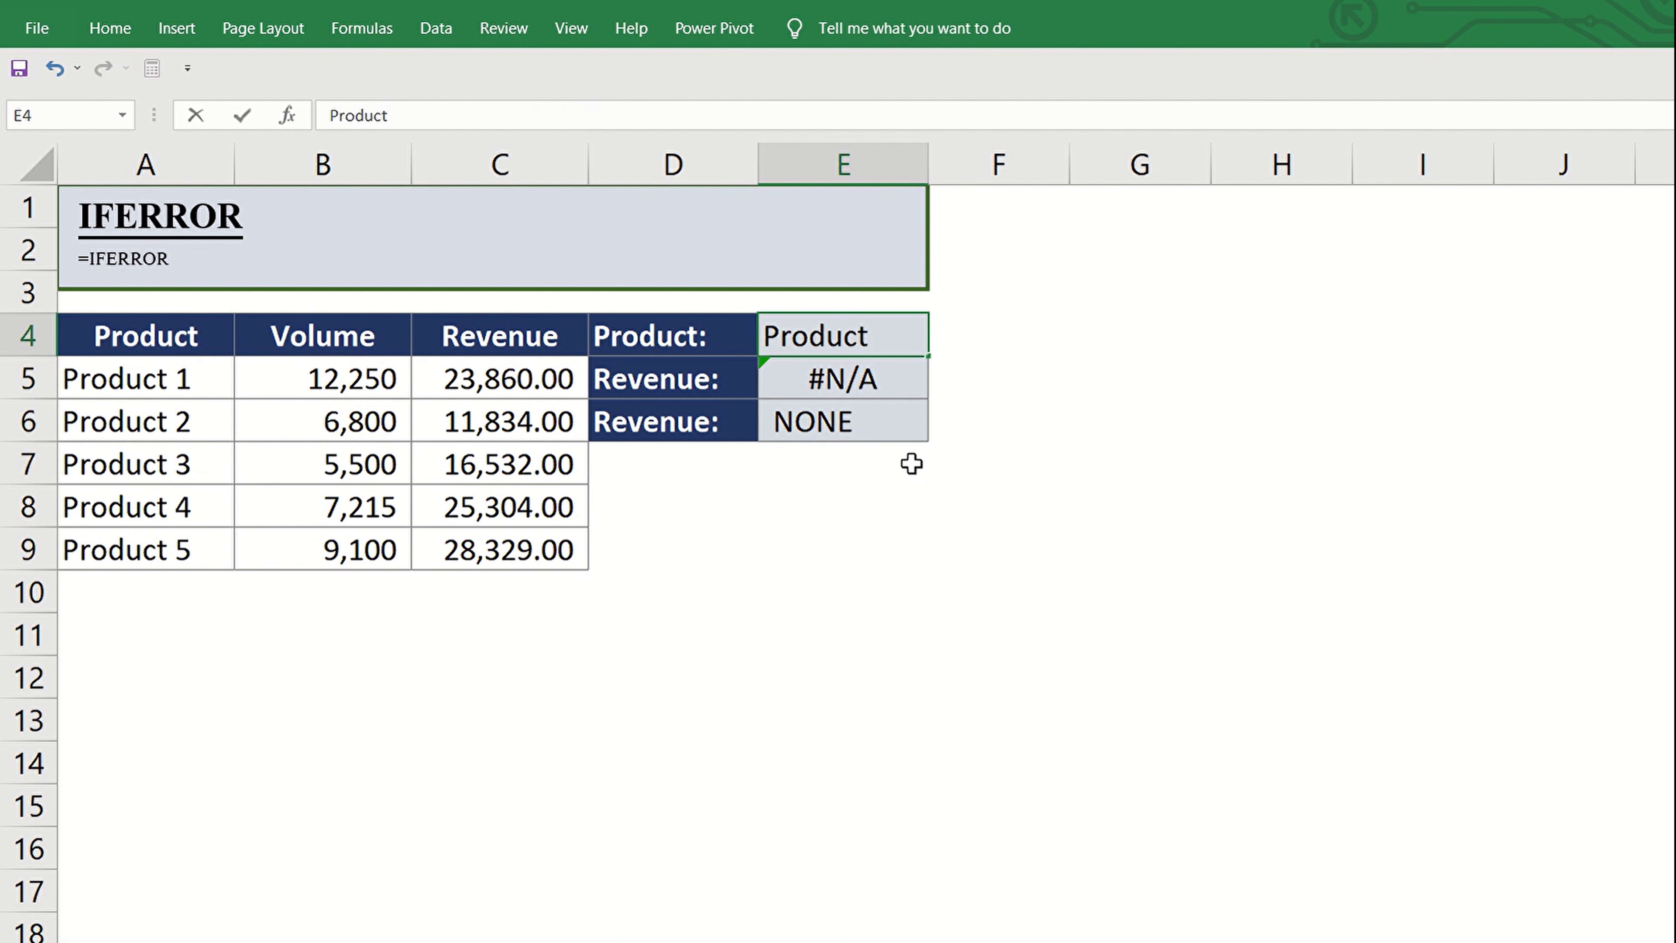
text(4)
key(Return)
key(Up)
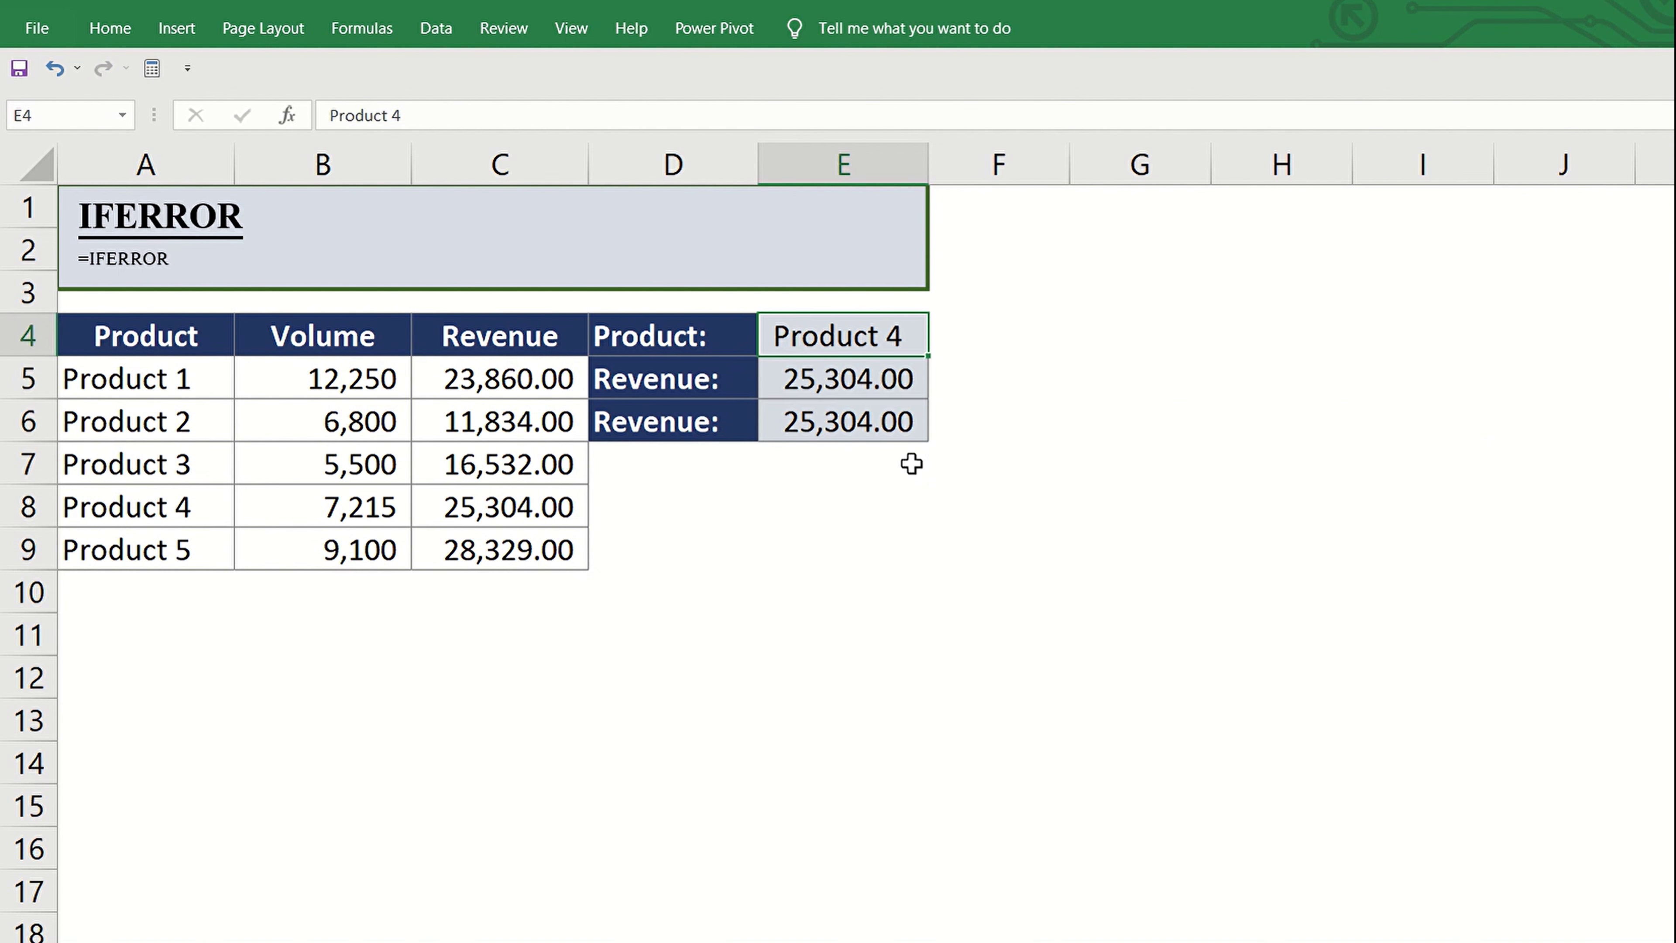
click(847, 338)
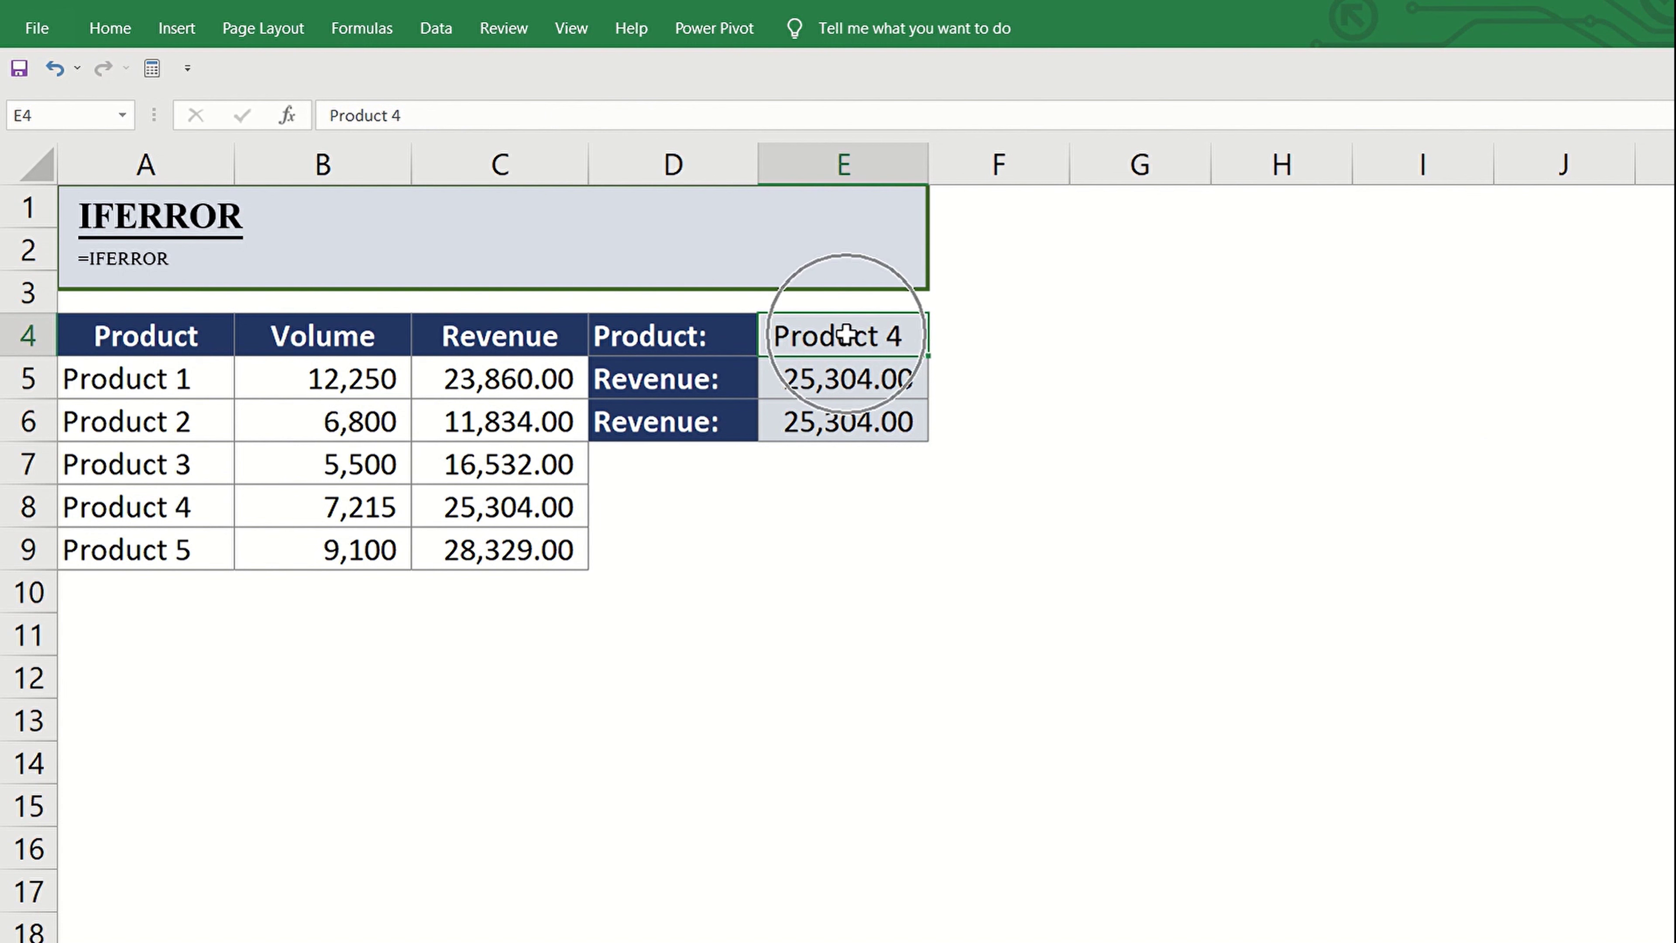